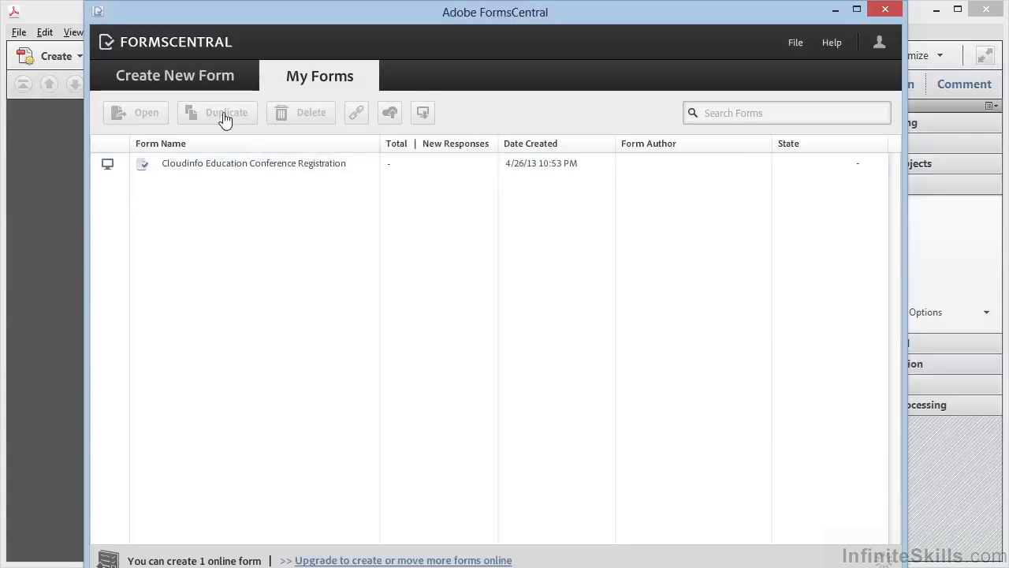
# Create a blank custom form from the Create New Form tab, opening 'New Form 4/26/13'
pyautogui.click(203, 88)
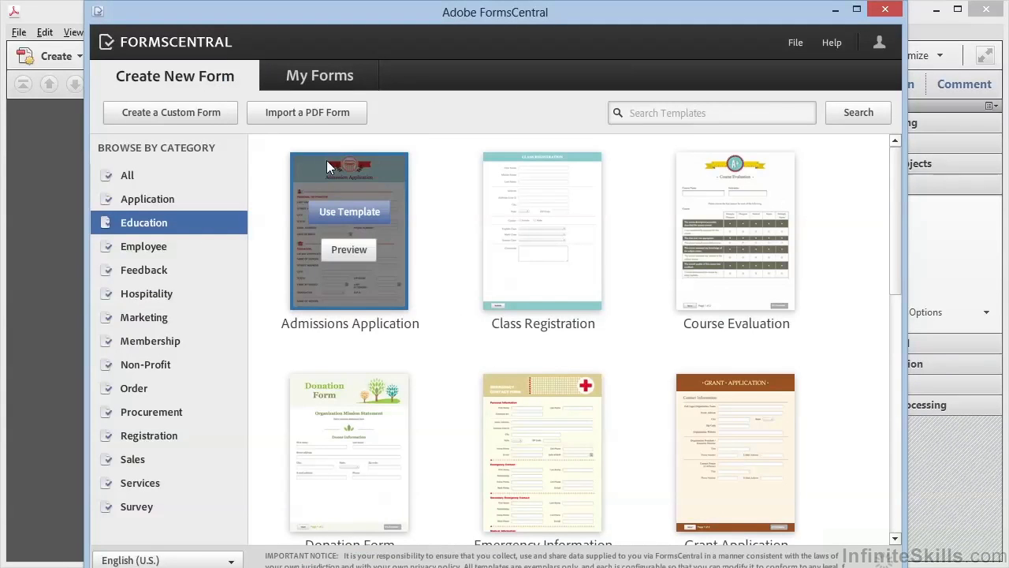
pyautogui.moveTo(362, 212)
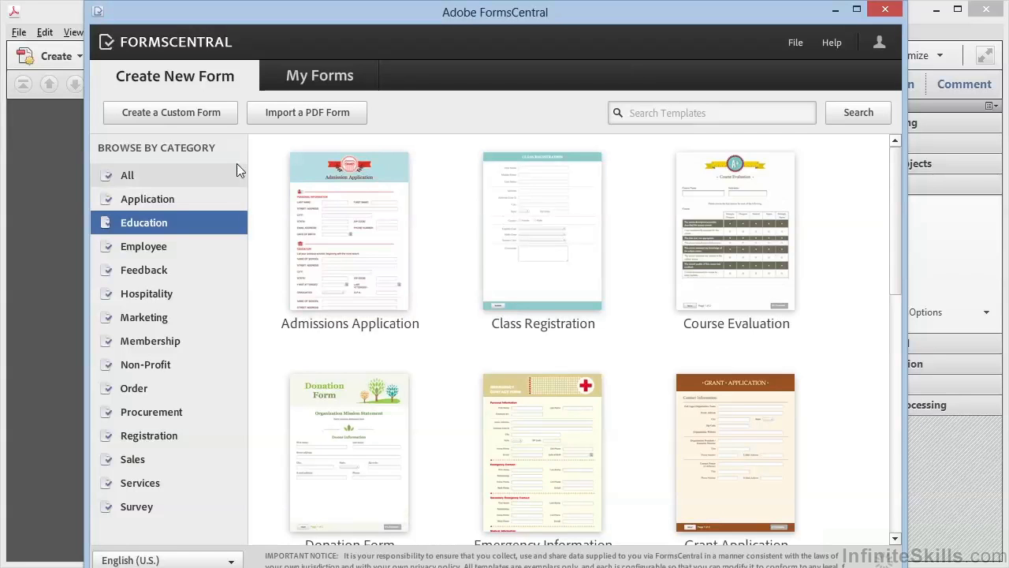
pyautogui.click(209, 126)
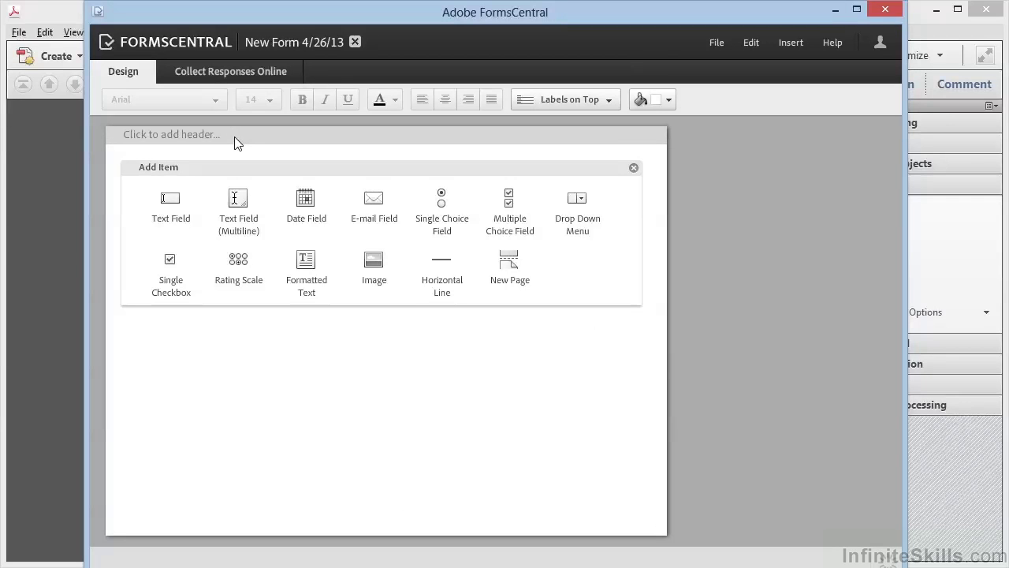
# Set the form header's background color to blue
pyautogui.click(234, 136)
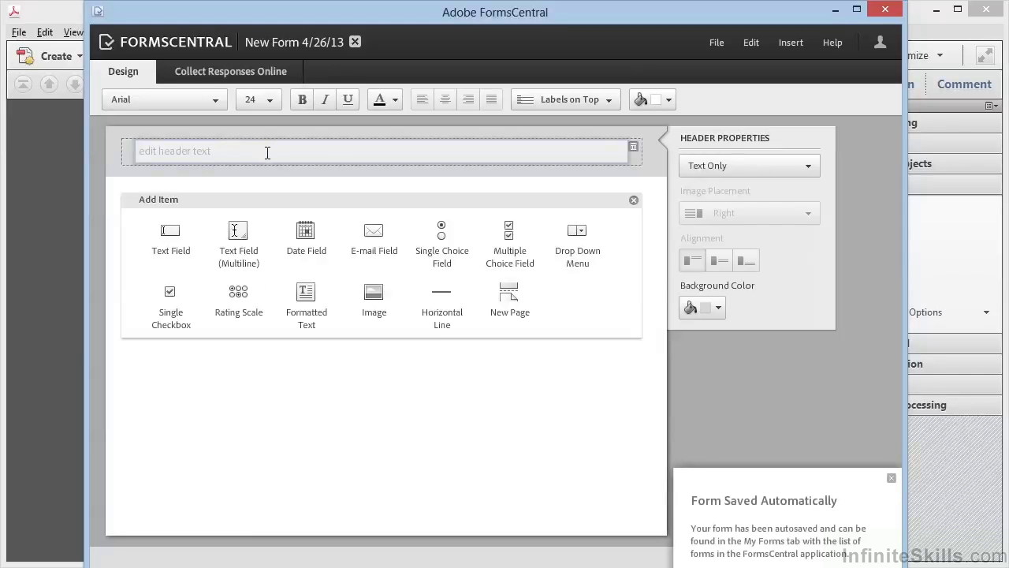
pyautogui.click(721, 309)
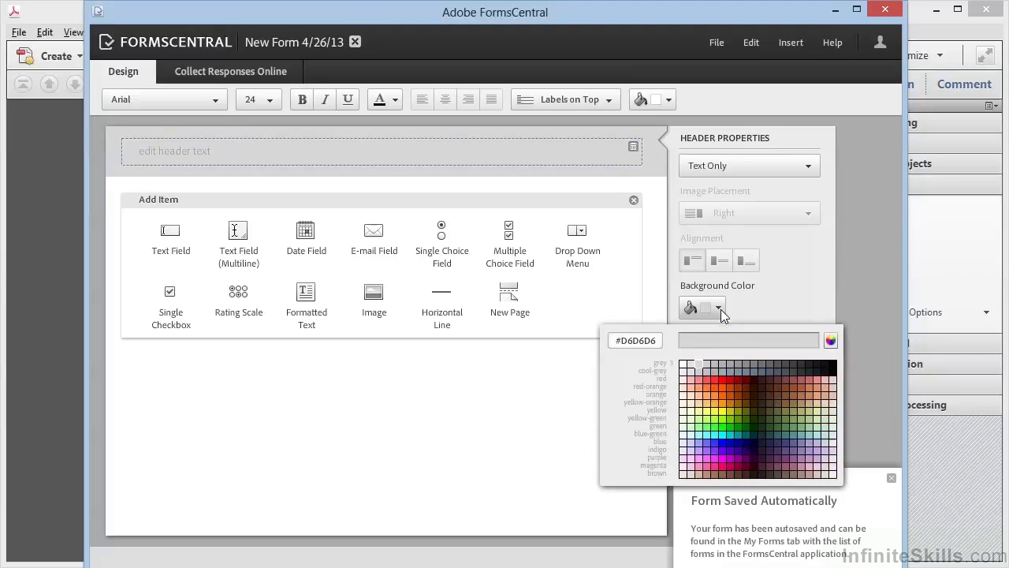
pyautogui.click(729, 443)
# Write the header title 'Central Florida' / 'Ornithology' on two lines in white text
pyautogui.click(242, 151)
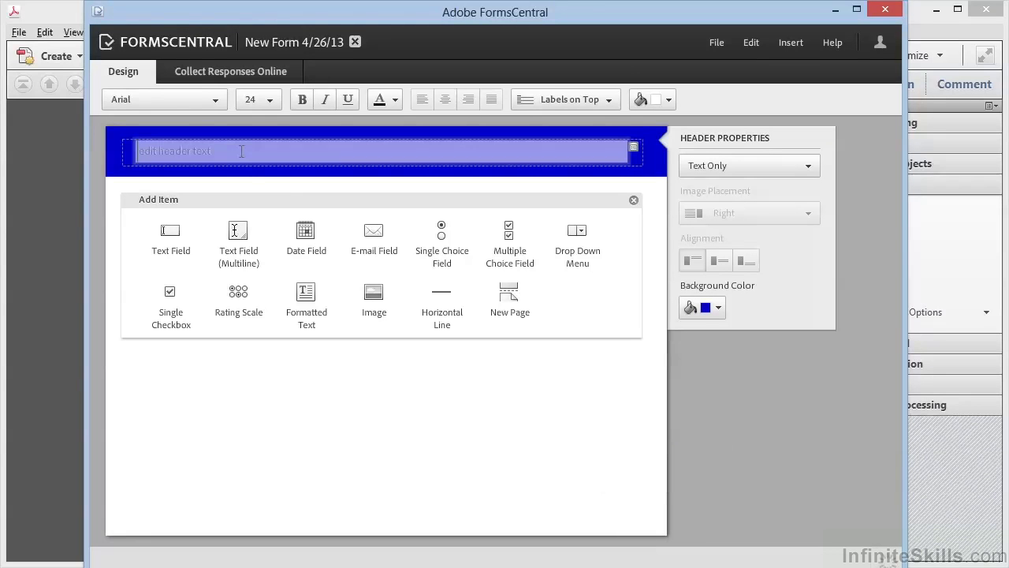
pyautogui.click(396, 99)
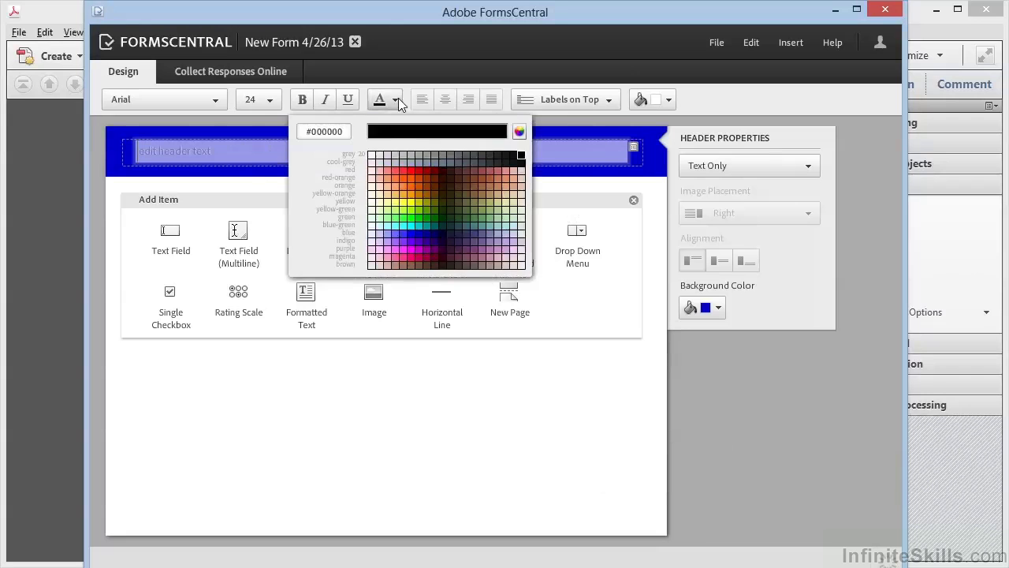
pyautogui.click(373, 160)
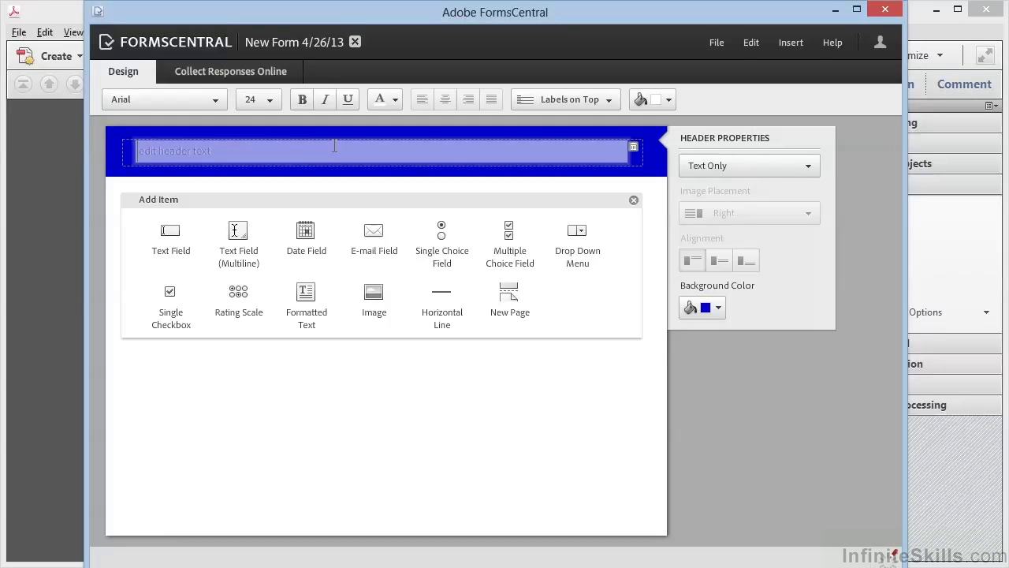
pyautogui.write('Central Florida')
pyautogui.press('Return')
pyautogui.write('Ornithology')
pyautogui.click(654, 159)
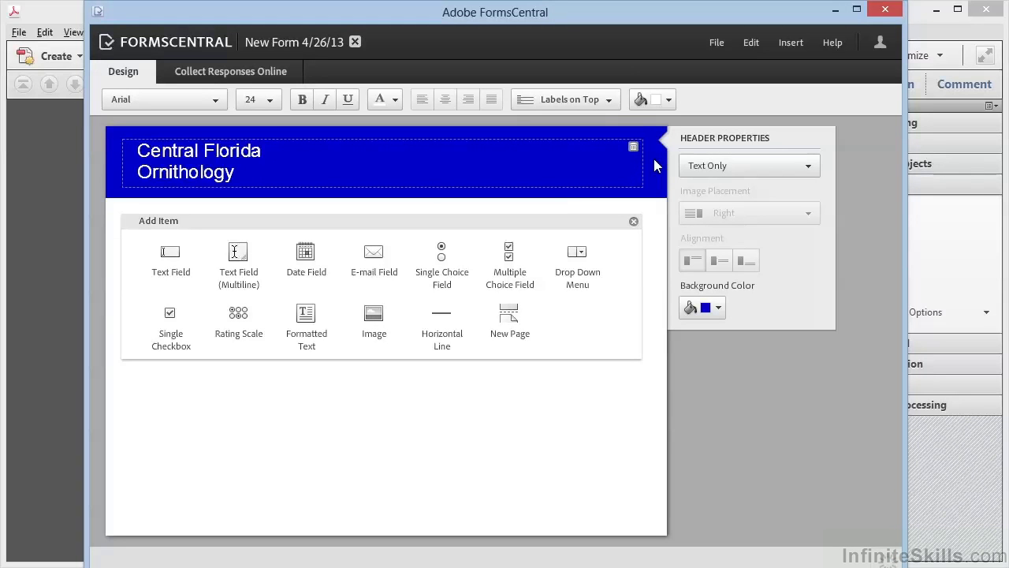
# Switch the header to Text & Image and insert the Heron.jpg picture
pyautogui.click(807, 167)
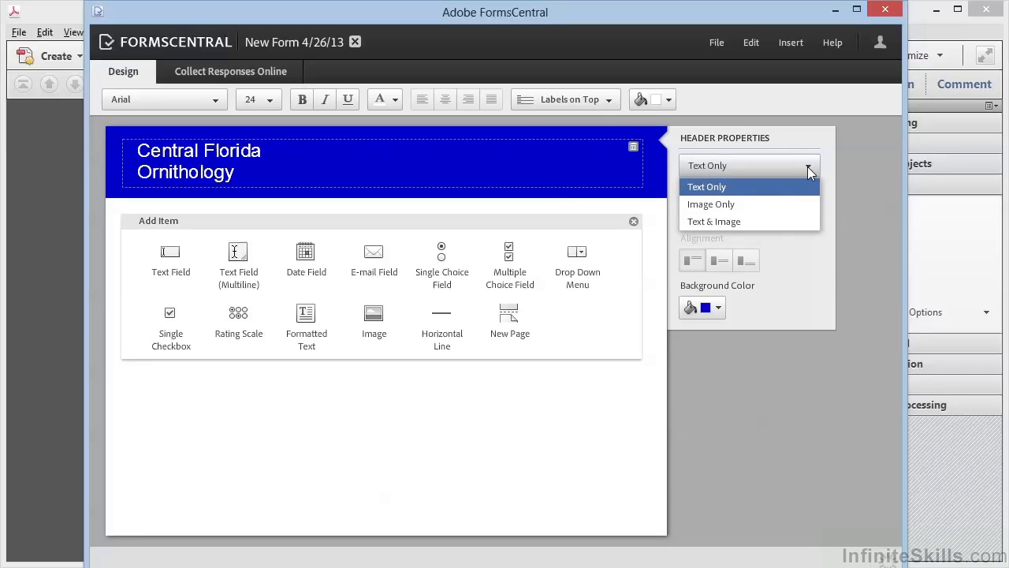
pyautogui.click(779, 223)
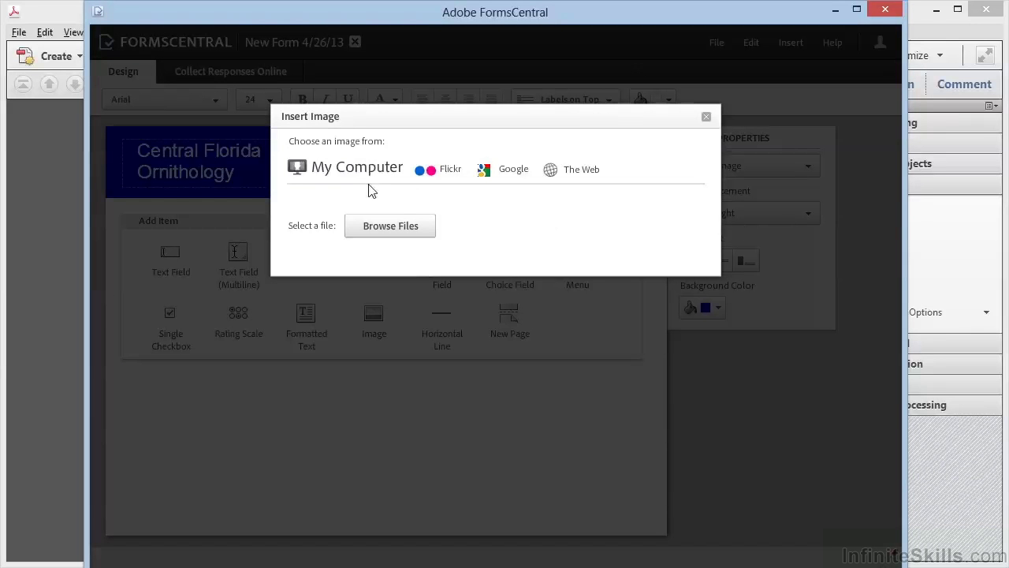
pyautogui.click(381, 228)
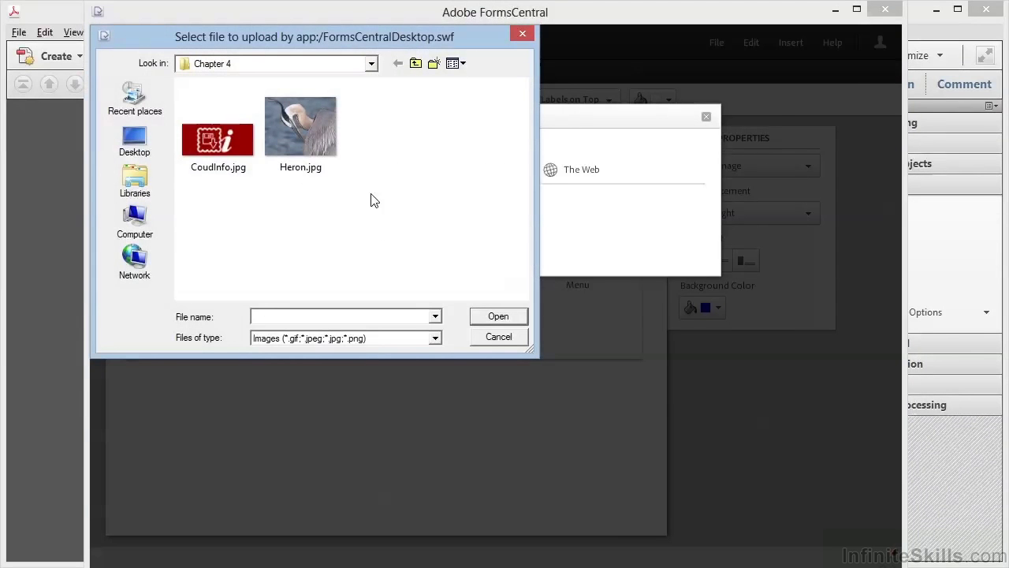
pyautogui.click(315, 137)
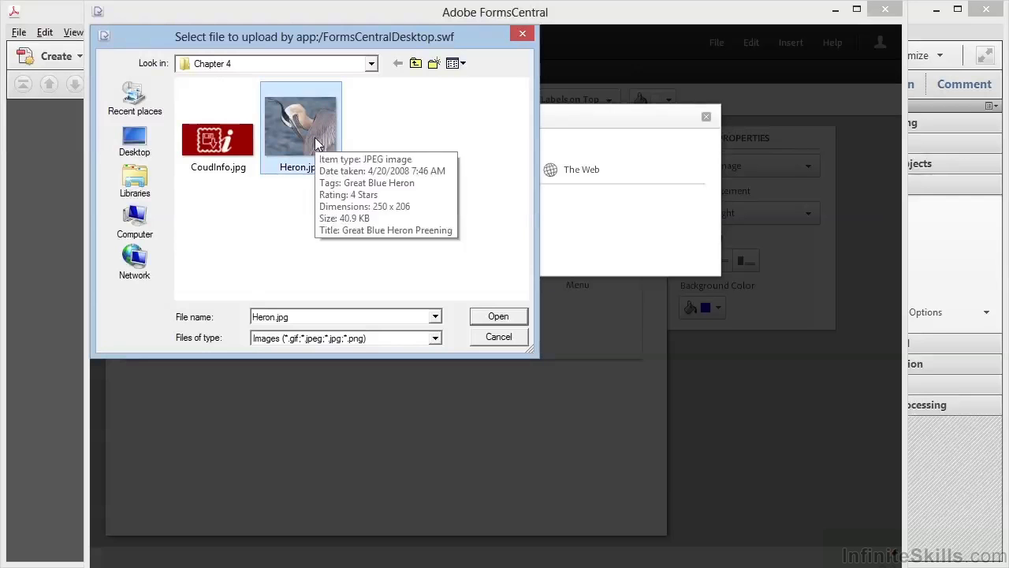
pyautogui.click(498, 318)
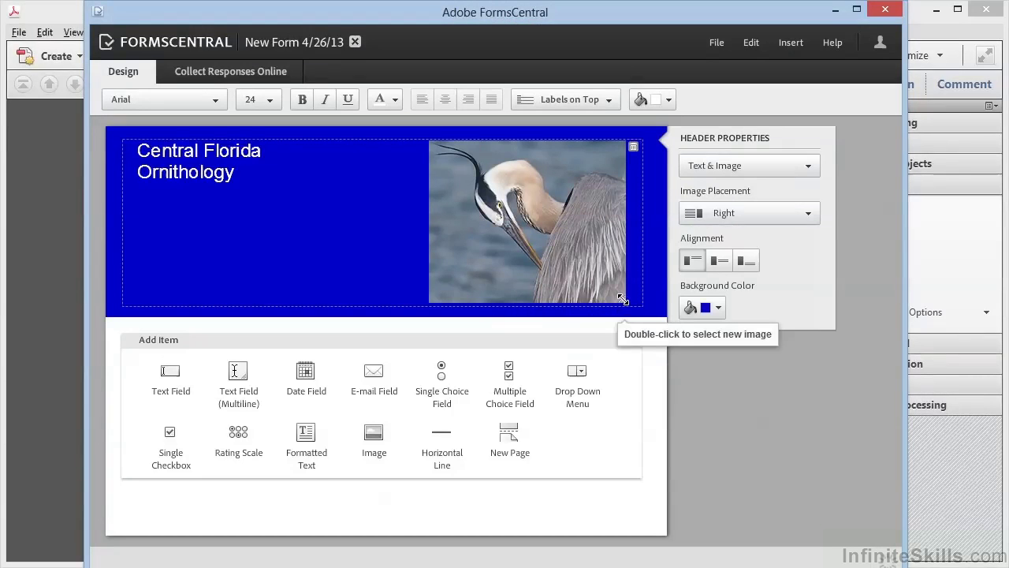
# Shrink the heron image and set its placement to Left of the title
pyautogui.moveTo(622, 299); pyautogui.dragTo(603, 194)
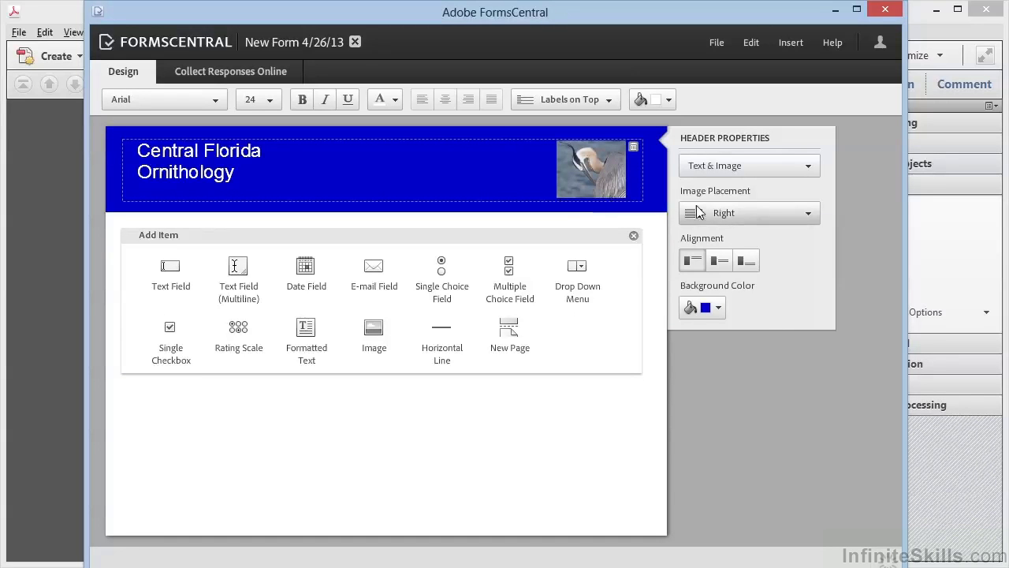
pyautogui.click(761, 210)
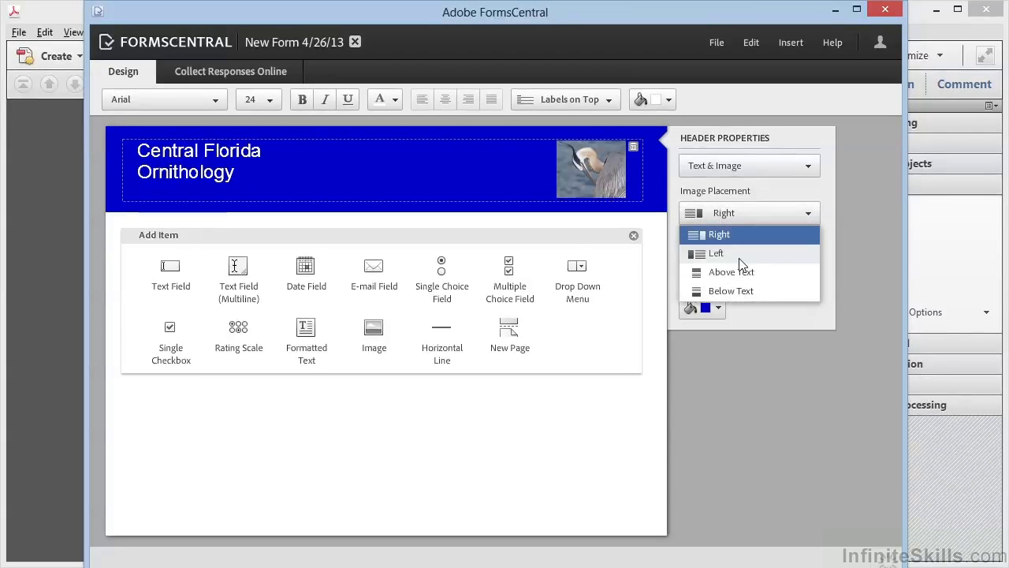
pyautogui.click(721, 254)
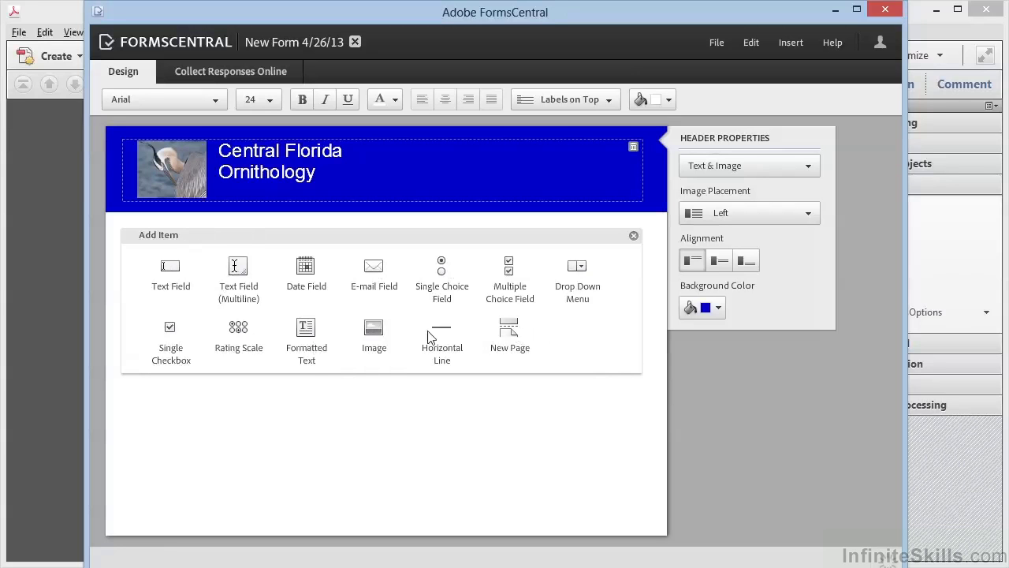
# Add a formatted text line reading 'INTRODUCTORY MEMBERSHIP - $20.00 (New membership only)'
pyautogui.click(307, 335)
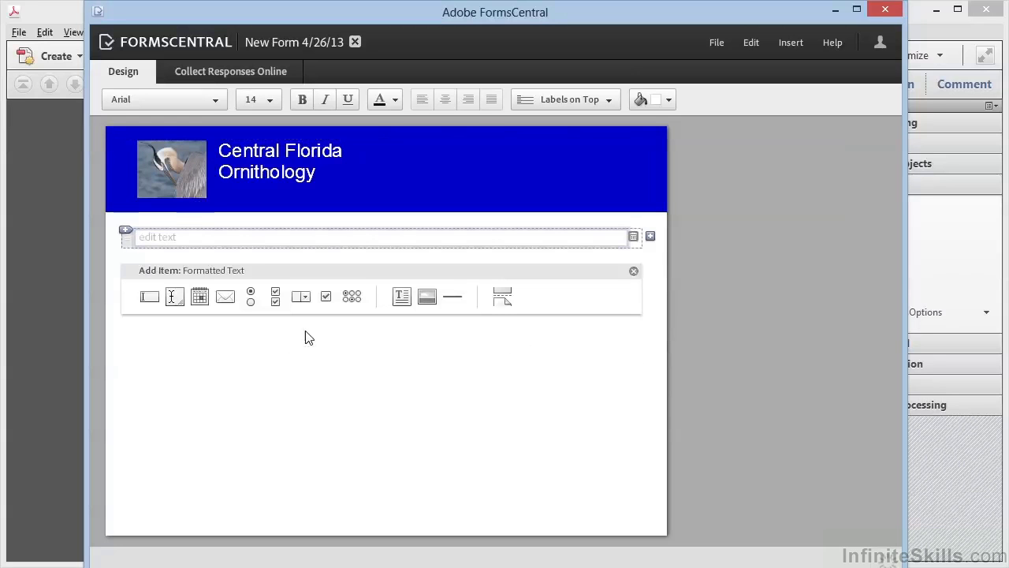
pyautogui.write('INTRODUCTORY MEMBERSHIP - $20')
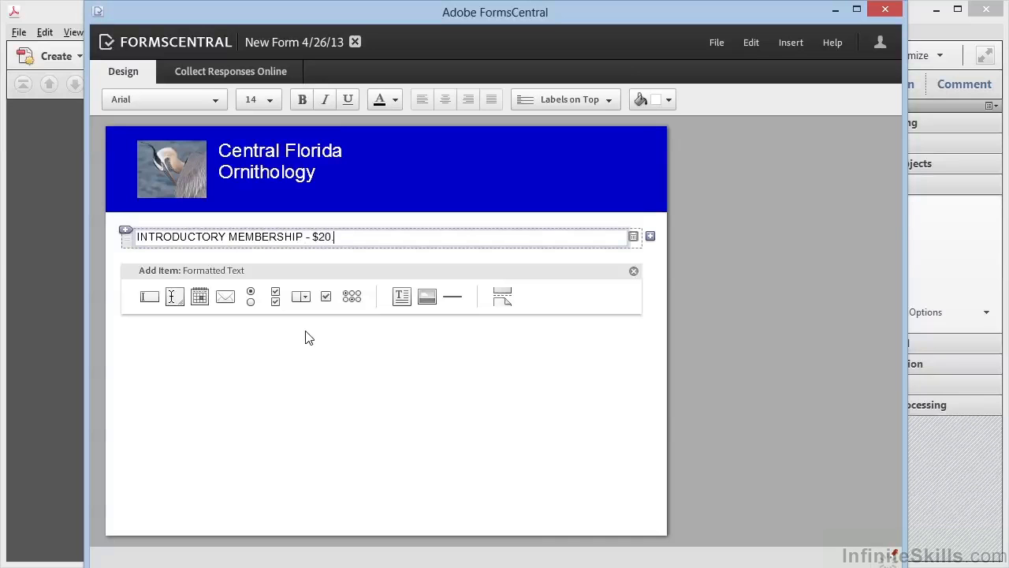
pyautogui.write('.00 (New membership only)')
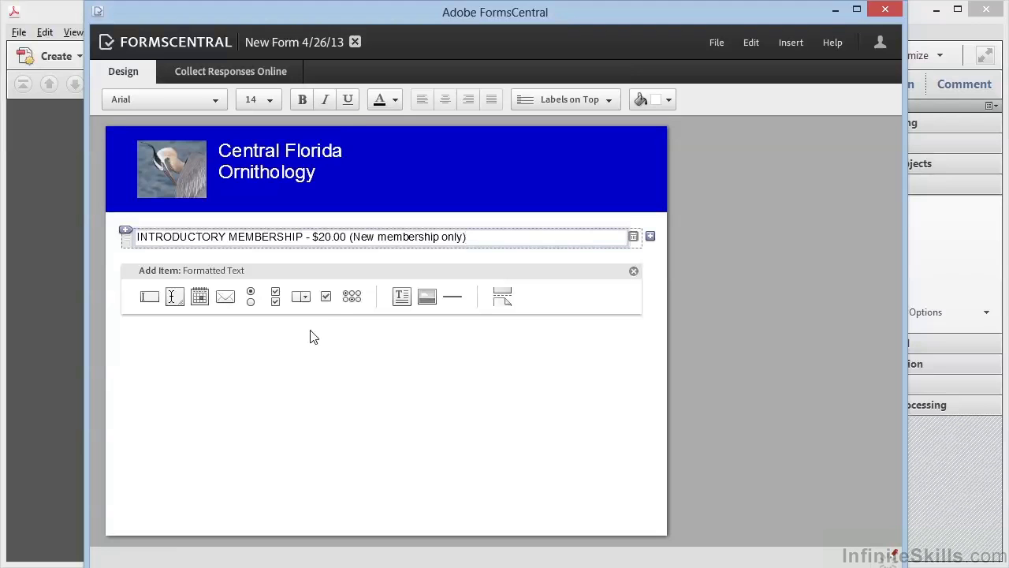
pyautogui.click(328, 297)
# Add two single checkboxes labelled 'Enroll for one year' and 'Do not send the magazine'
pyautogui.click(328, 297)
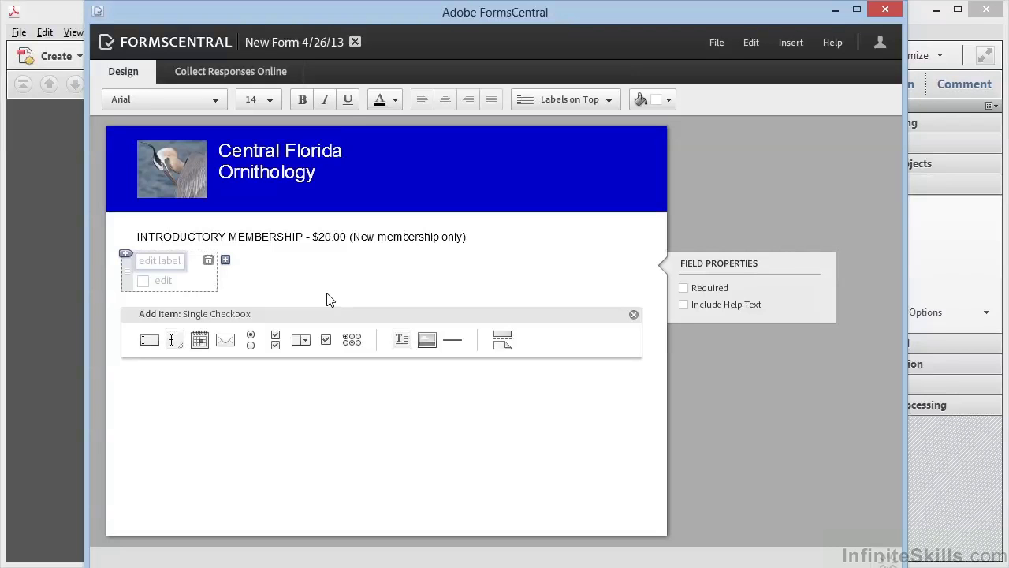
pyautogui.write('Enroll for one year')
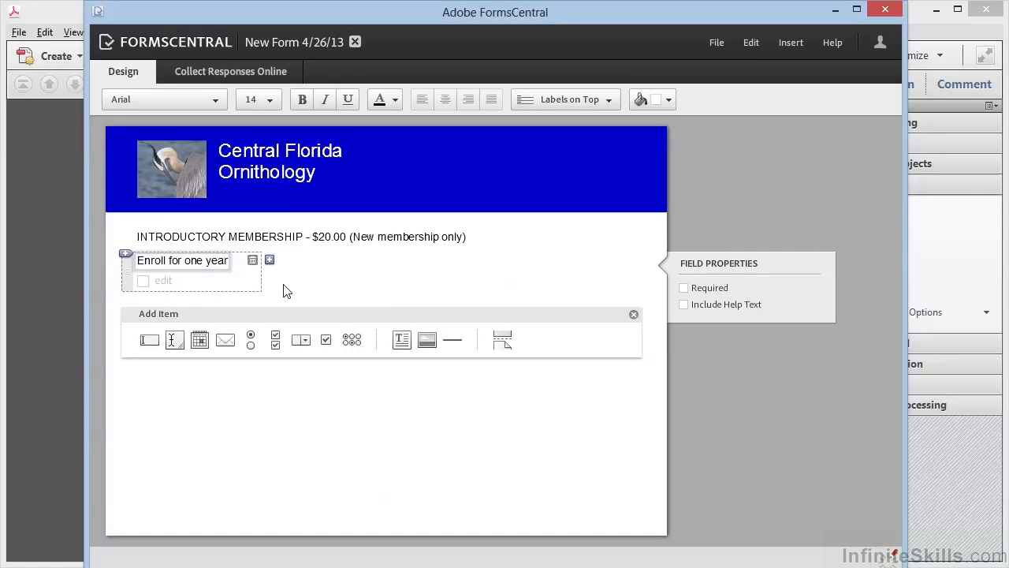
pyautogui.click(327, 340)
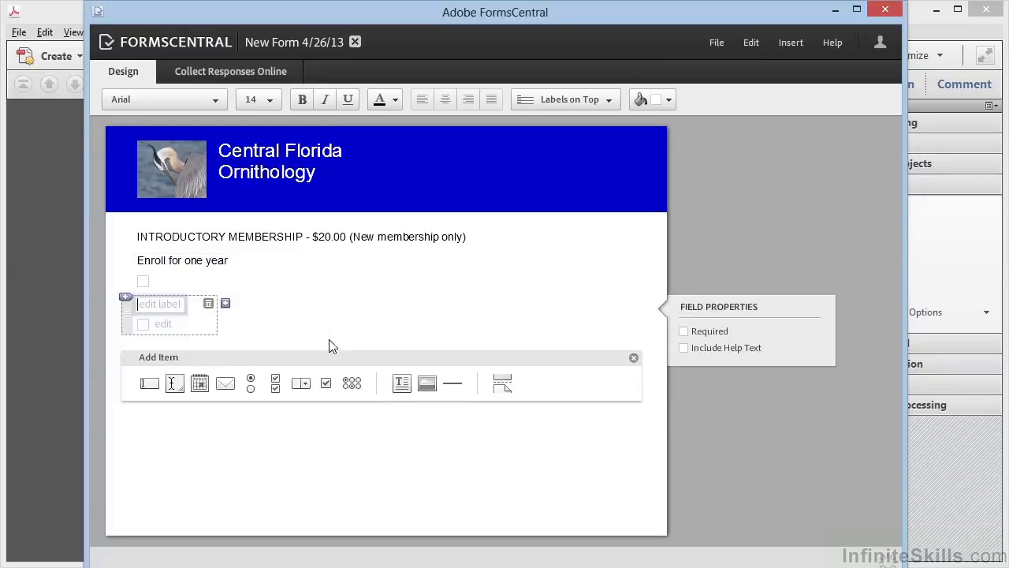
pyautogui.write('DO not send the magazine')
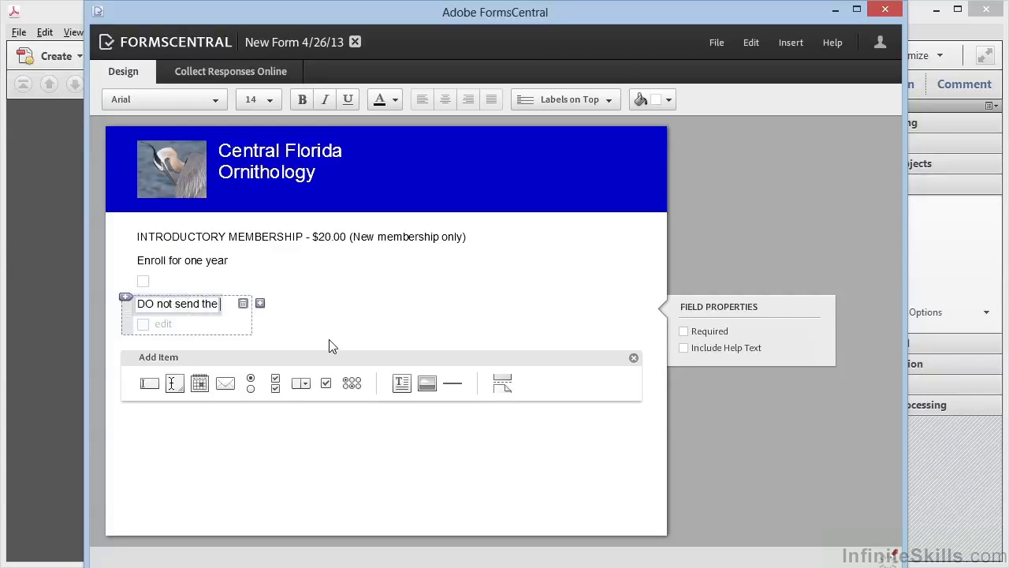
pyautogui.doubleClick(147, 304)
pyautogui.write('Do')
pyautogui.click(352, 299)
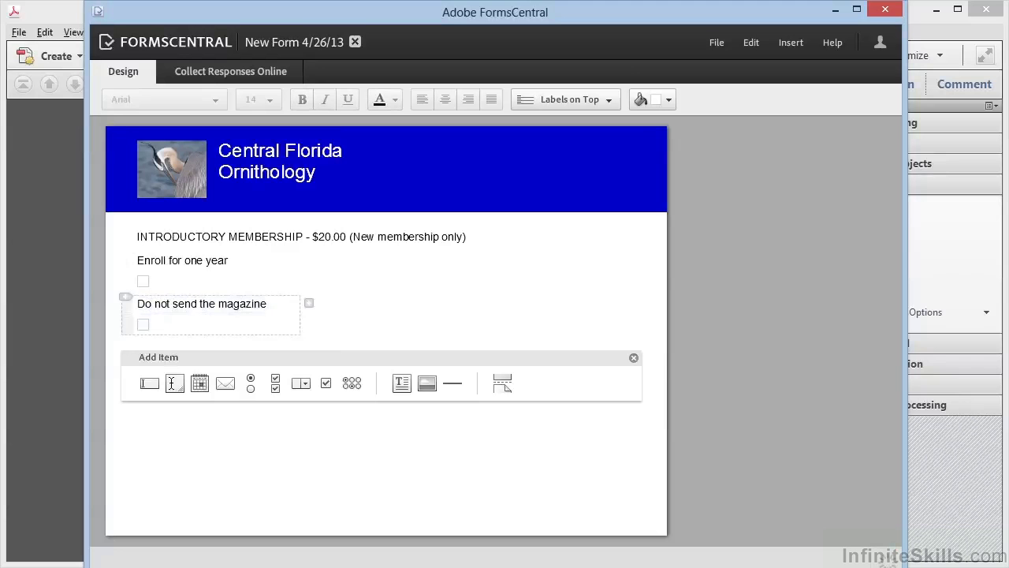
# Try the Left, Right and On Top label positions, finally settling on Labels Left
pyautogui.click(570, 101)
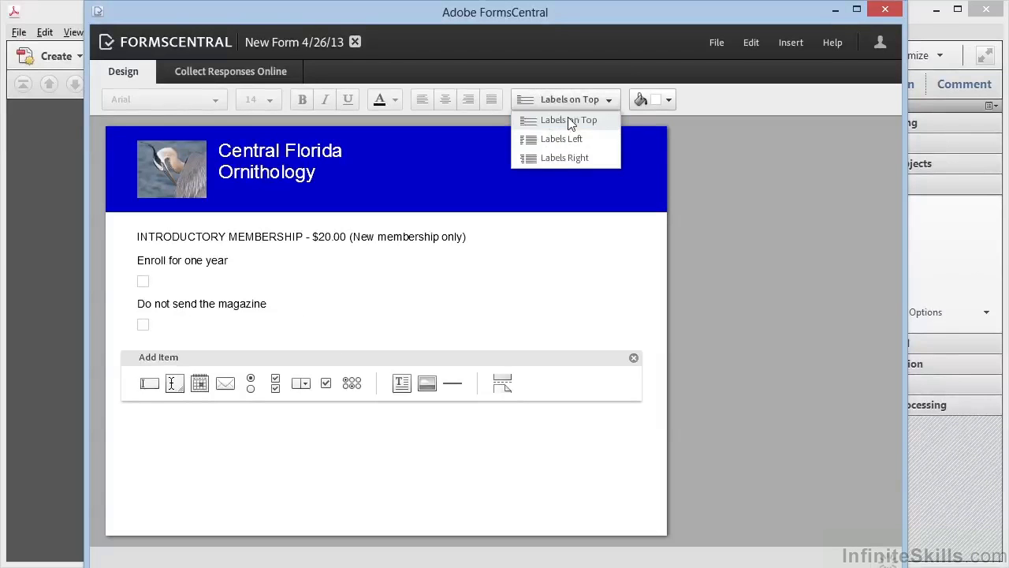
pyautogui.click(567, 139)
pyautogui.click(569, 101)
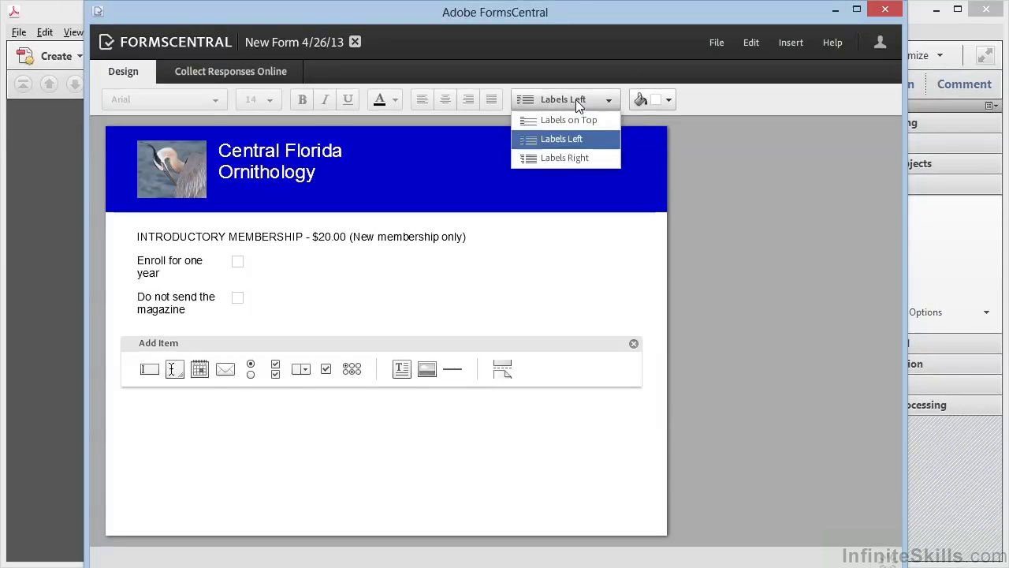
pyautogui.click(567, 158)
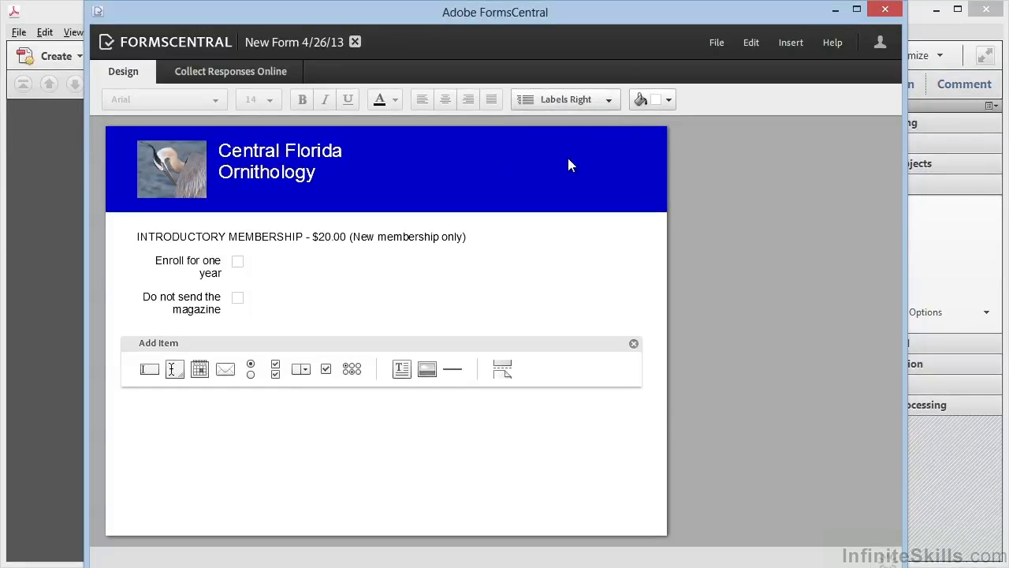
pyautogui.click(574, 100)
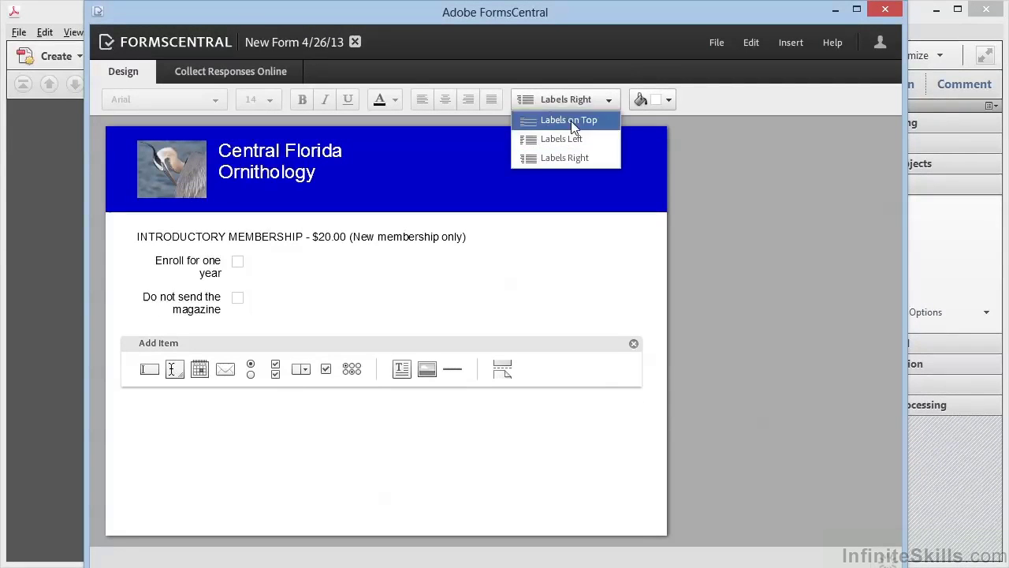
pyautogui.click(569, 120)
pyautogui.click(576, 98)
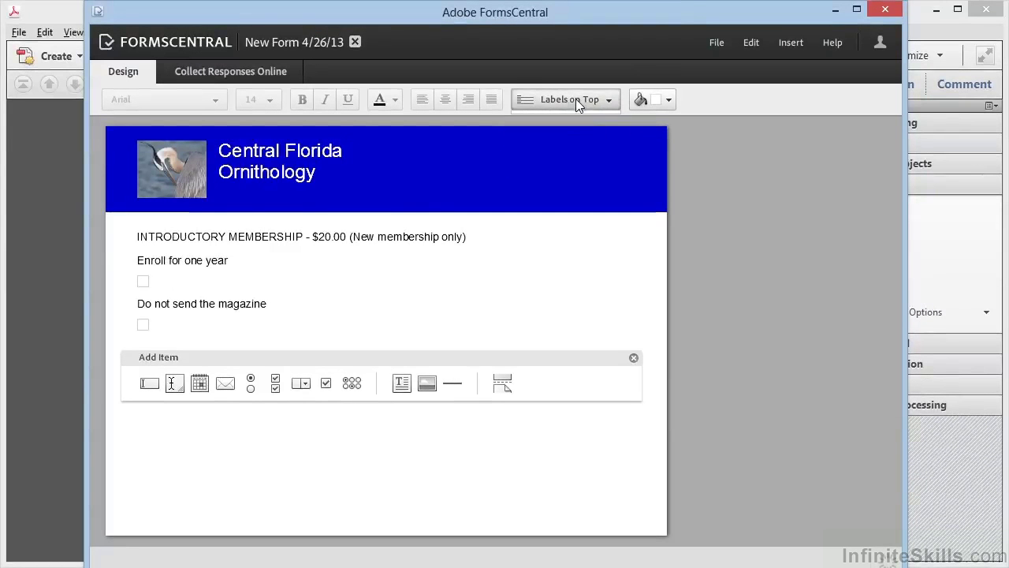
pyautogui.click(563, 138)
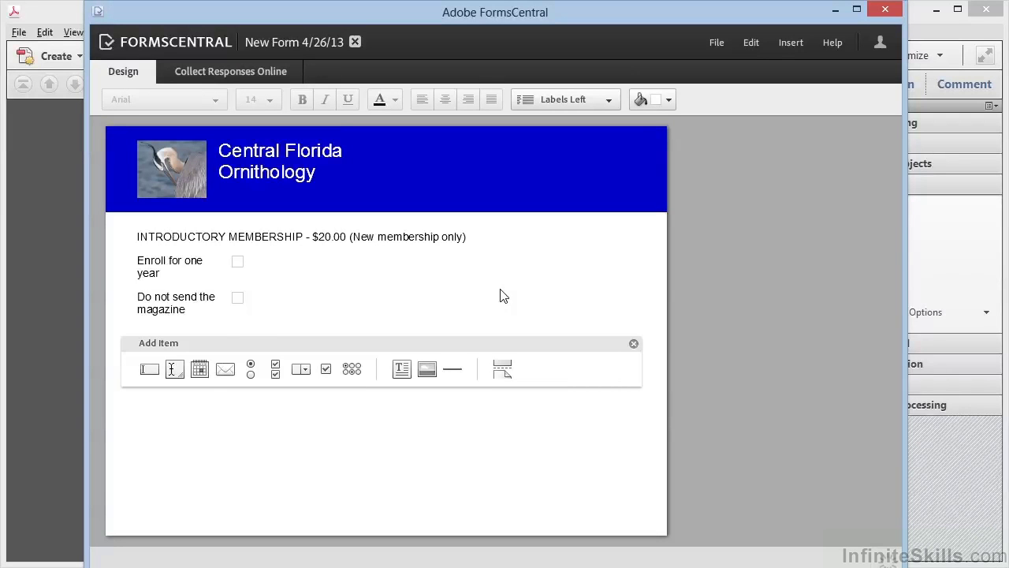
# Add a narrowed 'First' text field with a 'Last Name' field beside it
pyautogui.click(149, 370)
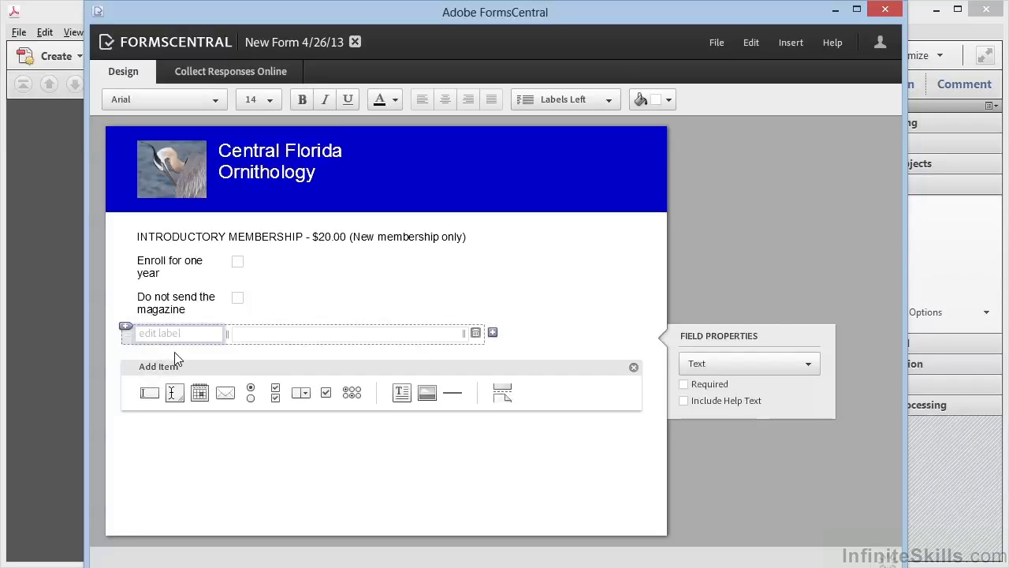
pyautogui.write('First')
pyautogui.moveTo(479, 333); pyautogui.dragTo(372, 330)
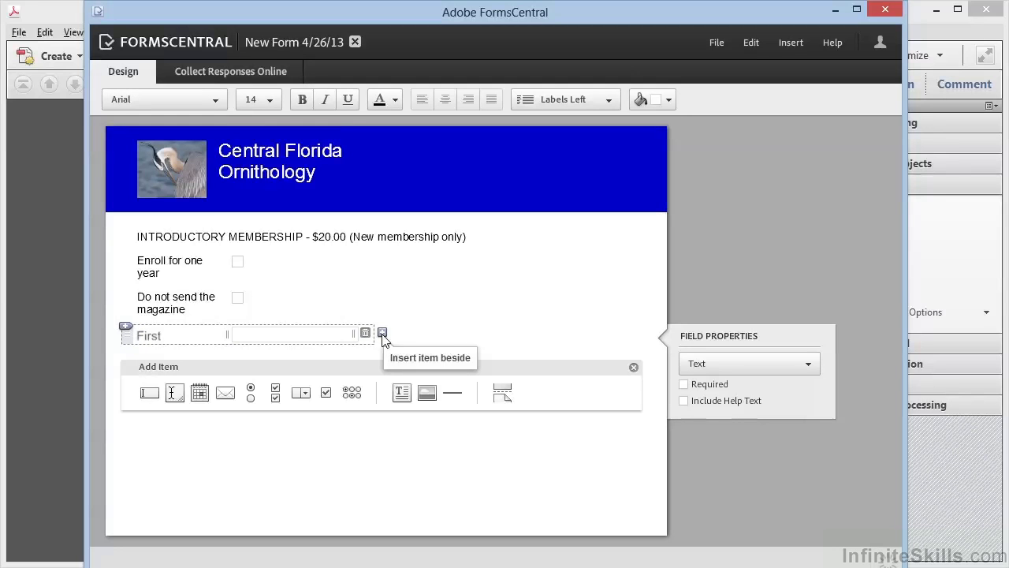
pyautogui.click(382, 333)
pyautogui.click(398, 290)
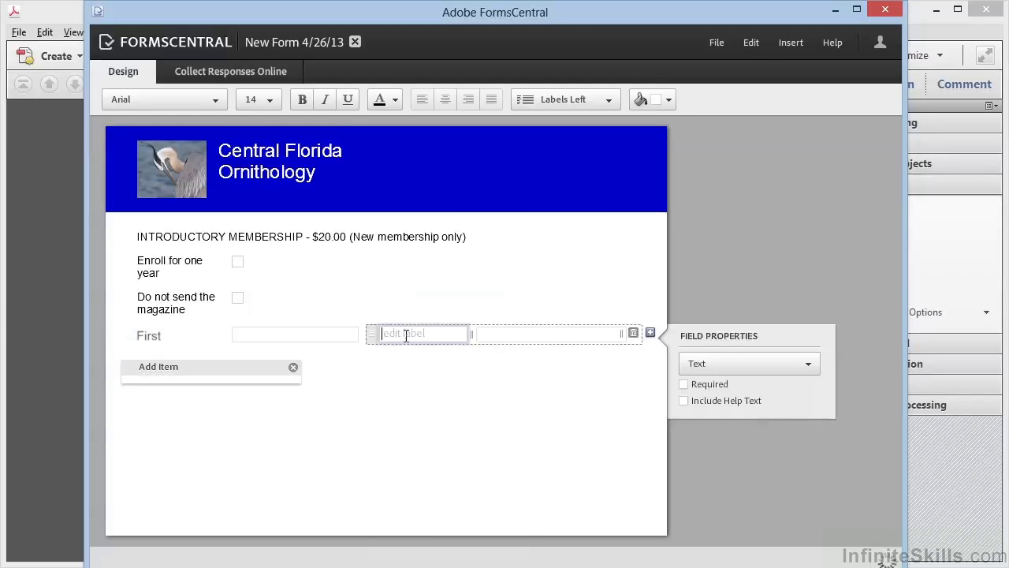
pyautogui.write('Last Name:')
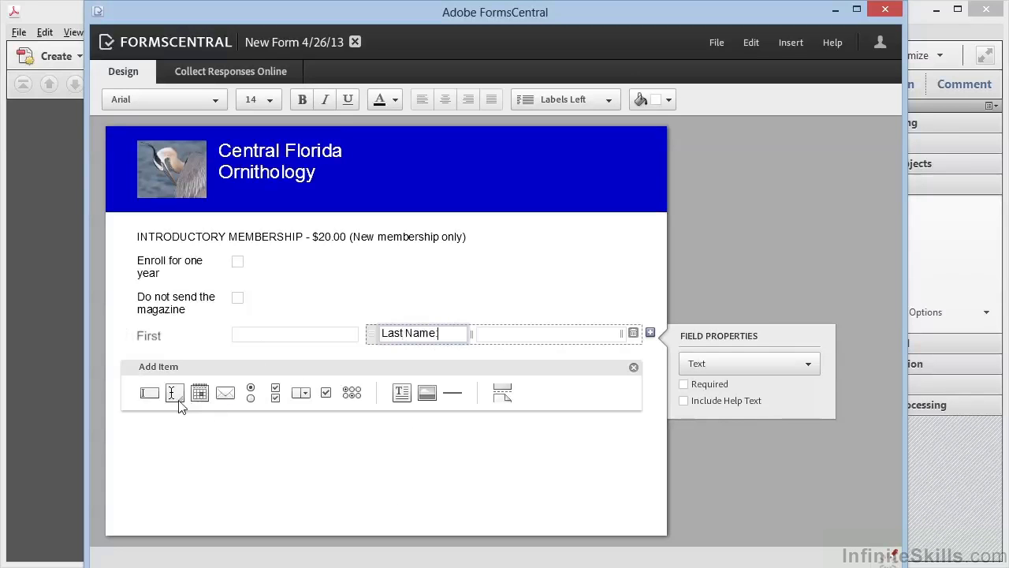
# Add an 'Address' text field widened across the form
pyautogui.click(150, 394)
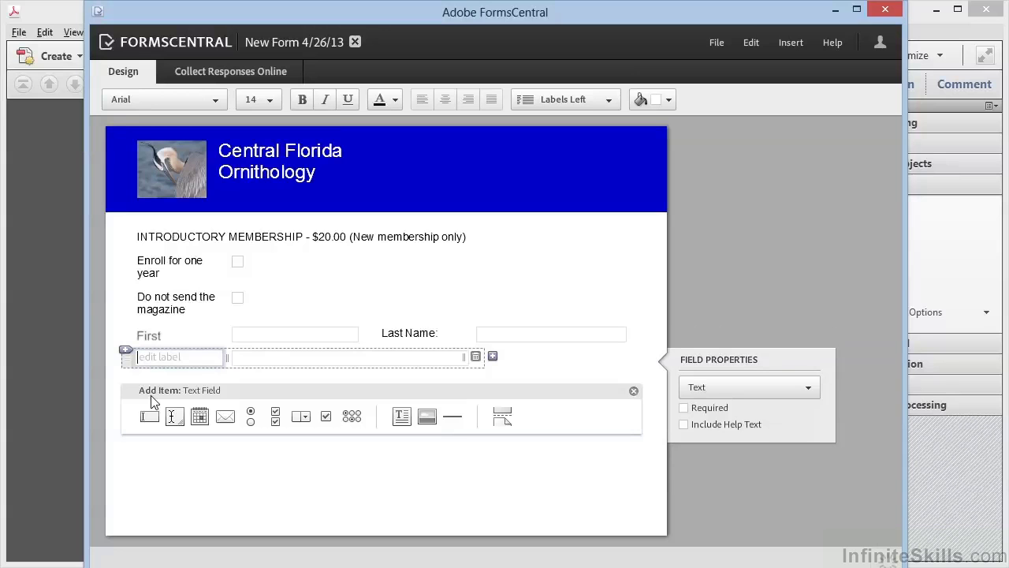
pyautogui.write('Address')
pyautogui.moveTo(466, 357); pyautogui.dragTo(623, 357)
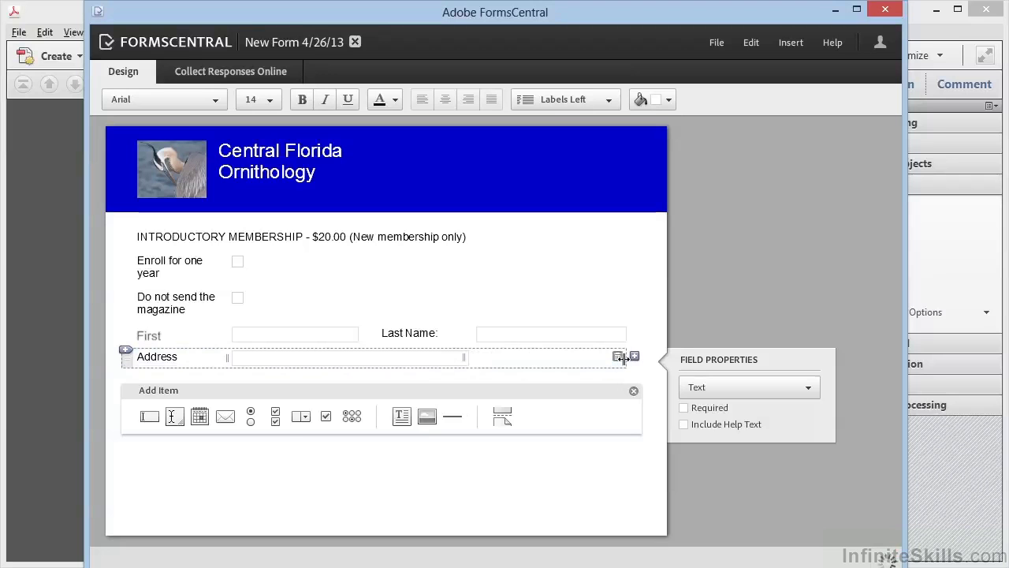
# Add 'City', 'State' and 'Zip' text fields side by side on one row
pyautogui.click(150, 417)
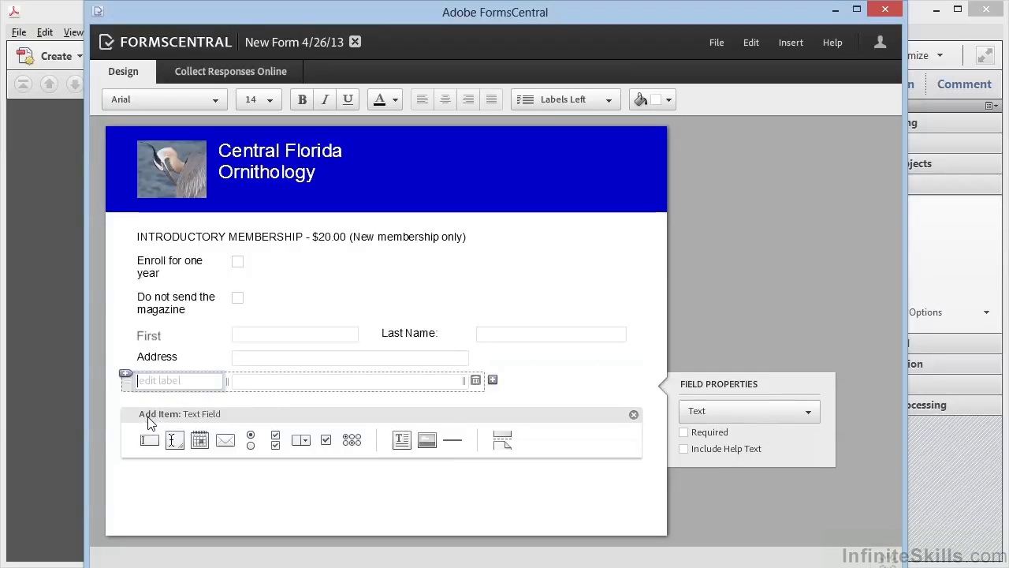
pyautogui.write('City')
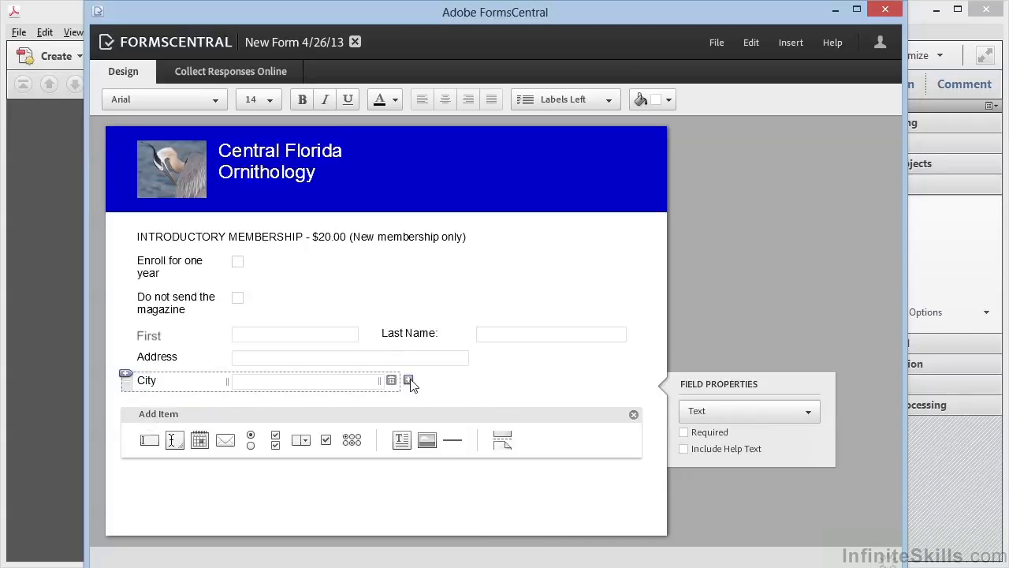
pyautogui.click(493, 379)
pyautogui.click(445, 290)
pyautogui.write('S')
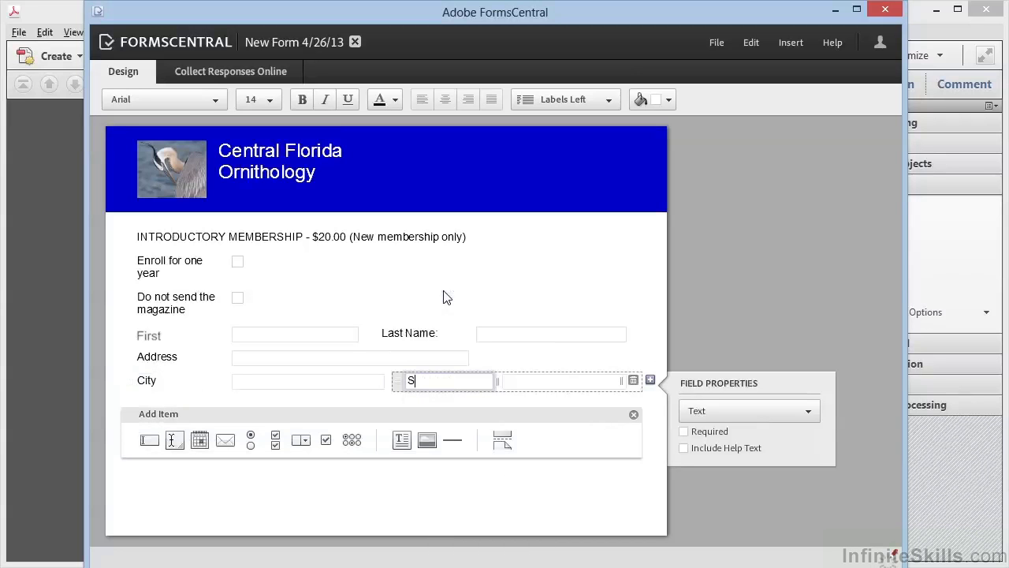
pyautogui.write('tate')
pyautogui.click(645, 379)
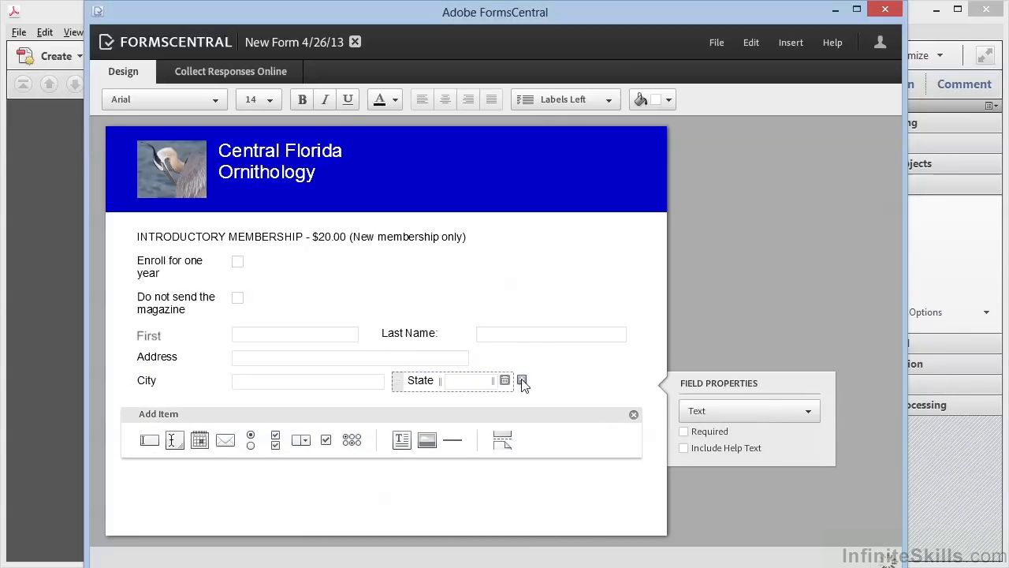
pyautogui.click(521, 380)
pyautogui.click(558, 298)
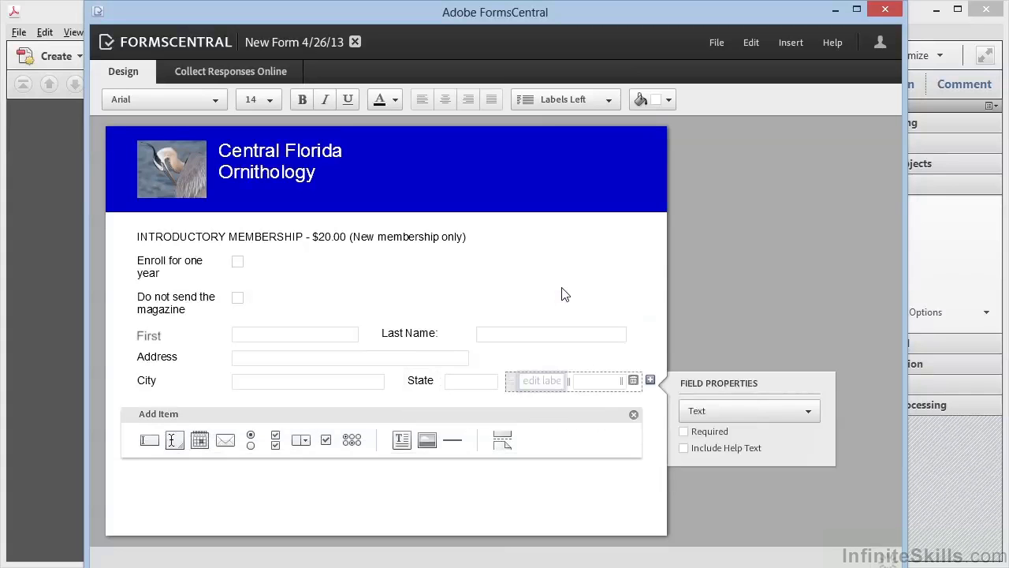
pyautogui.write('Zip')
pyautogui.click(566, 384)
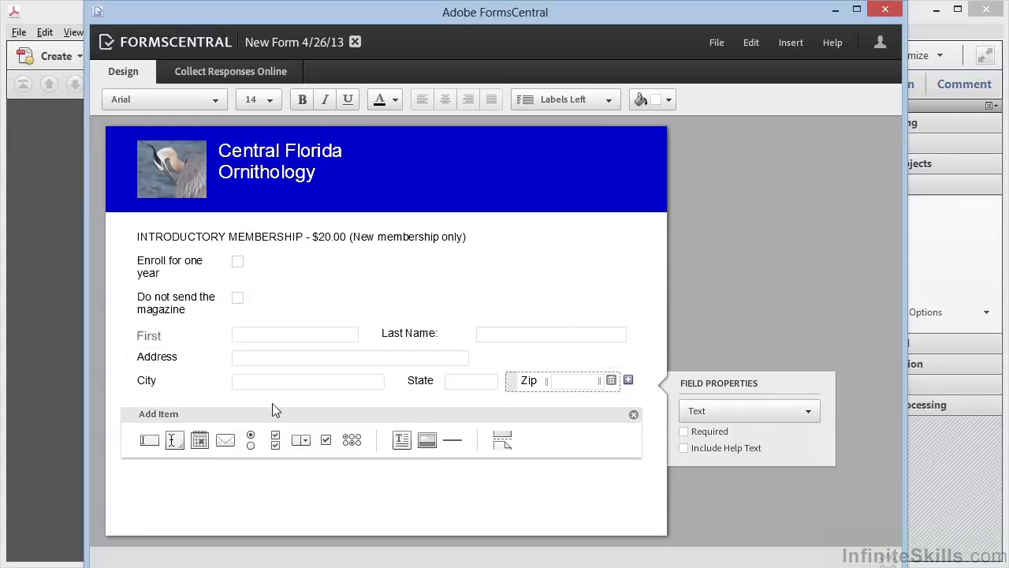
# Add a 'Shirt Size' single-choice question below City with Small, Med, Large and X-Large
pyautogui.click(252, 443)
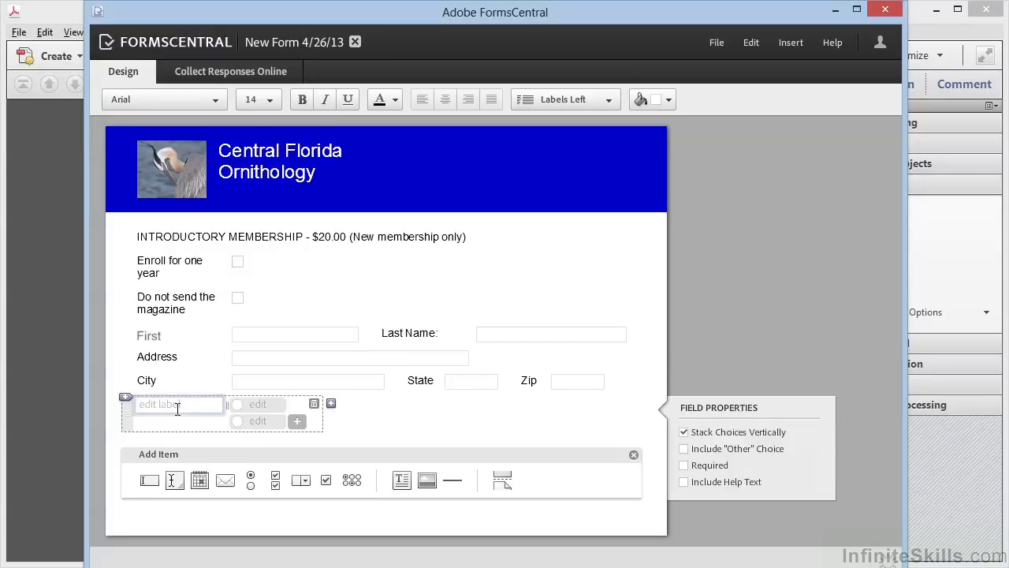
pyautogui.click(178, 408)
pyautogui.write('Shirt Size')
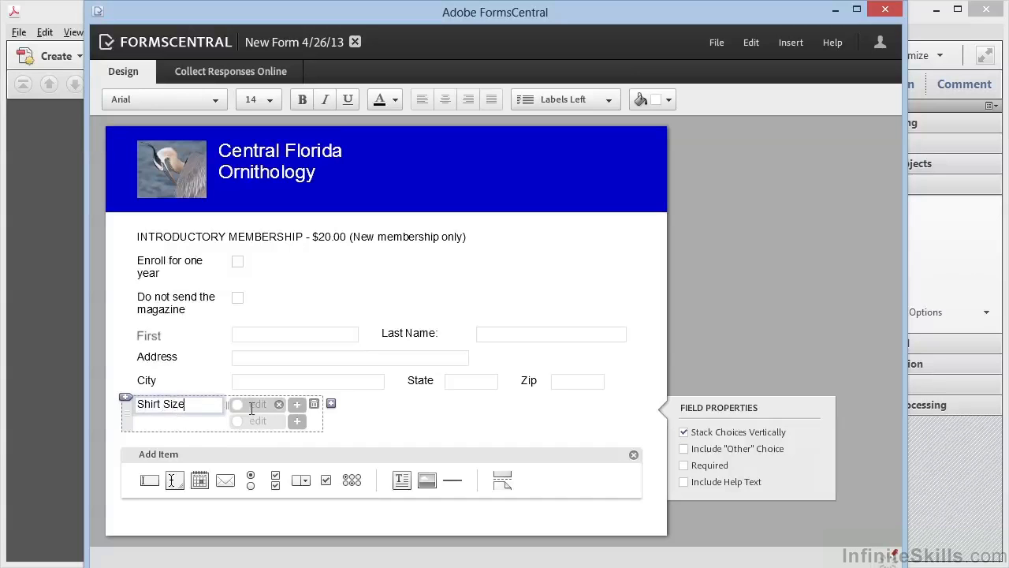
pyautogui.click(249, 406)
pyautogui.write('Small')
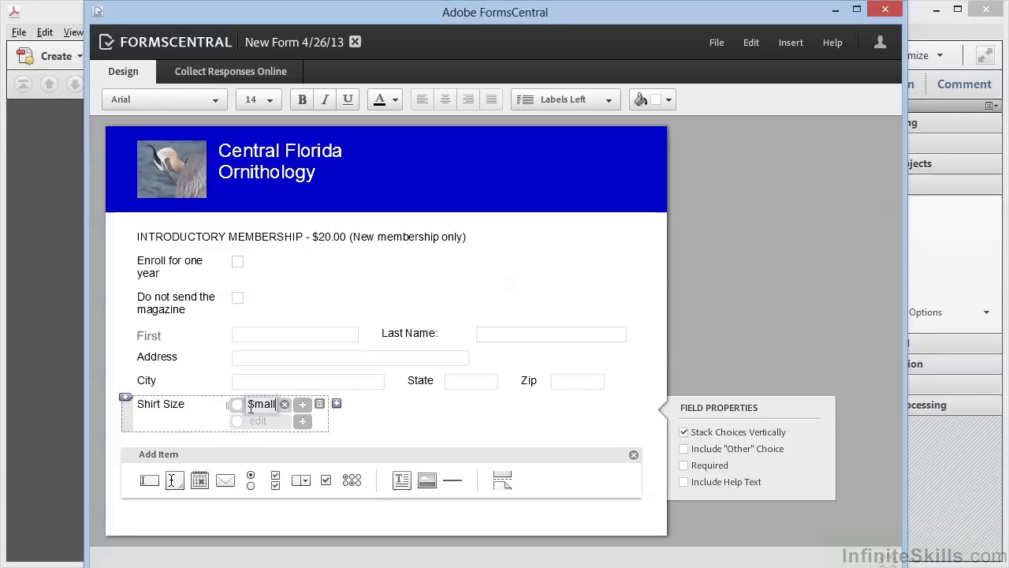
pyautogui.click(261, 421)
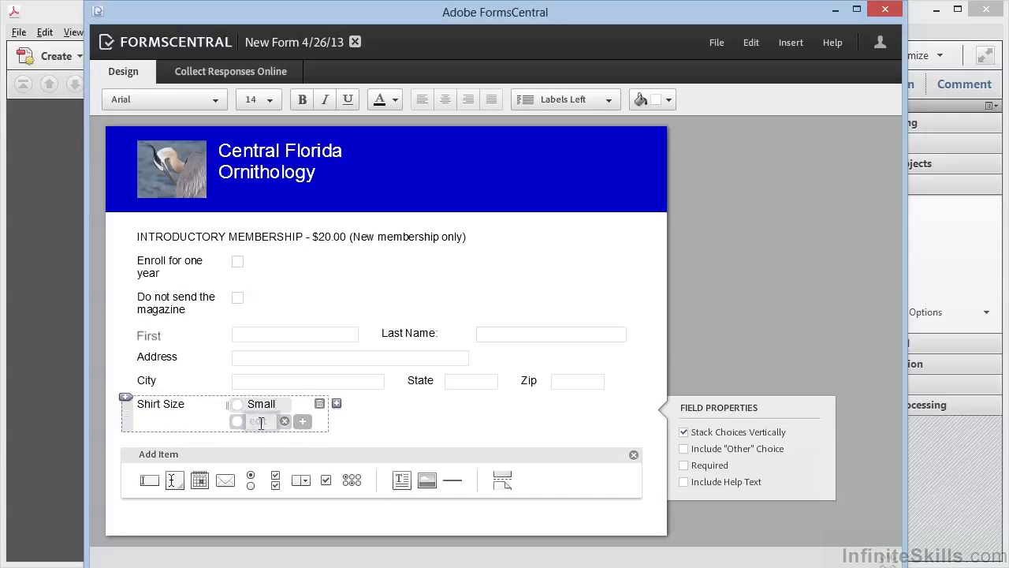
pyautogui.write('Med')
pyautogui.click(302, 421)
pyautogui.write('L')
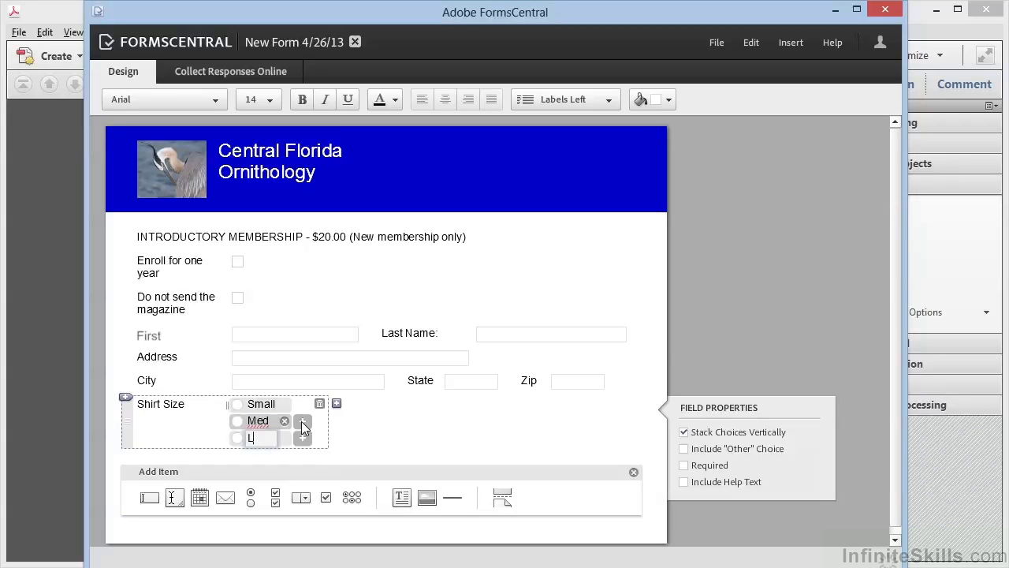
pyautogui.write('arge')
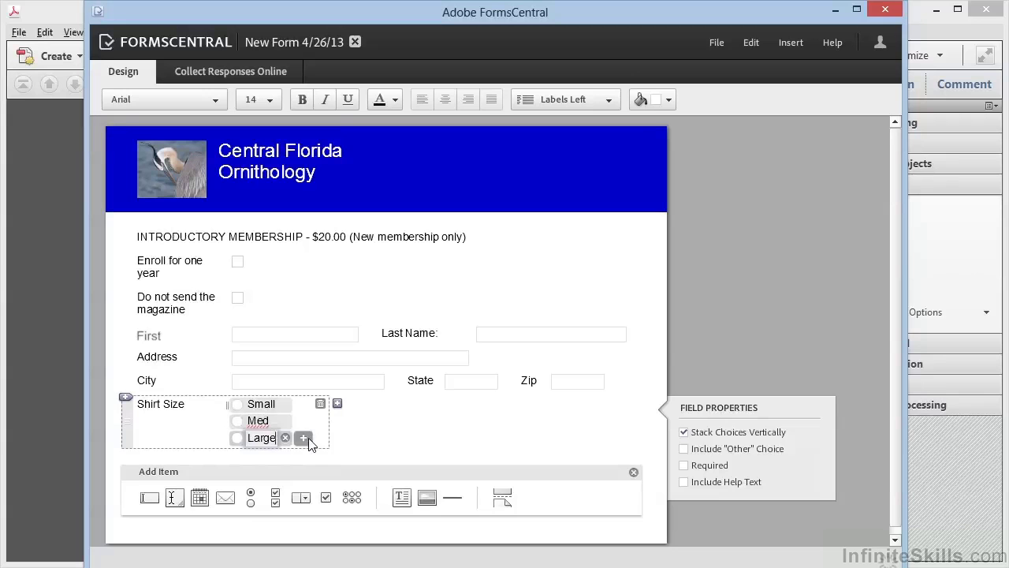
pyautogui.click(307, 438)
pyautogui.write('X-Large')
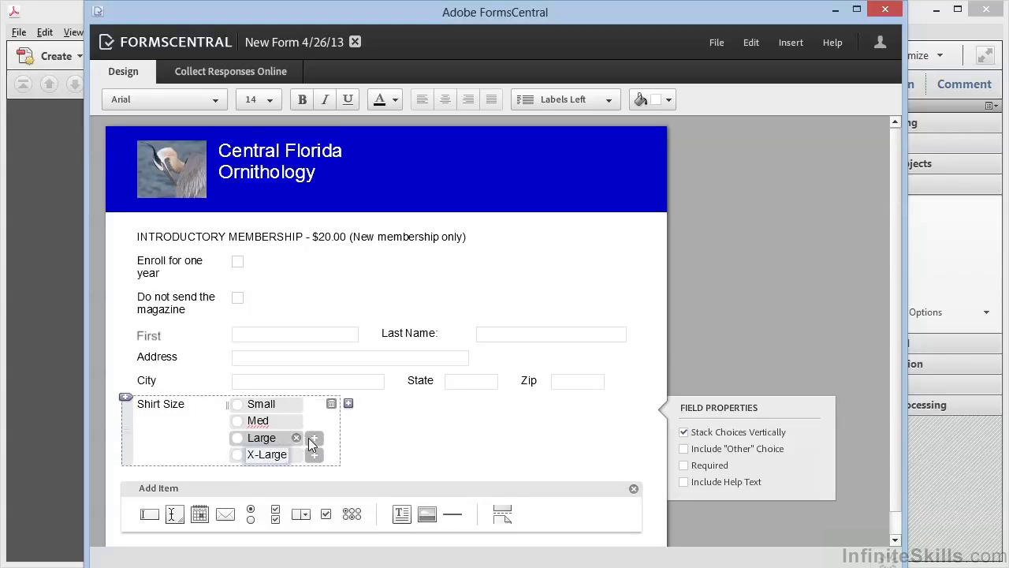
# Insert a 'Shirt Style' drop-down beside Shirt Size with options Ladies' Tee and Men's Tee
pyautogui.click(349, 403)
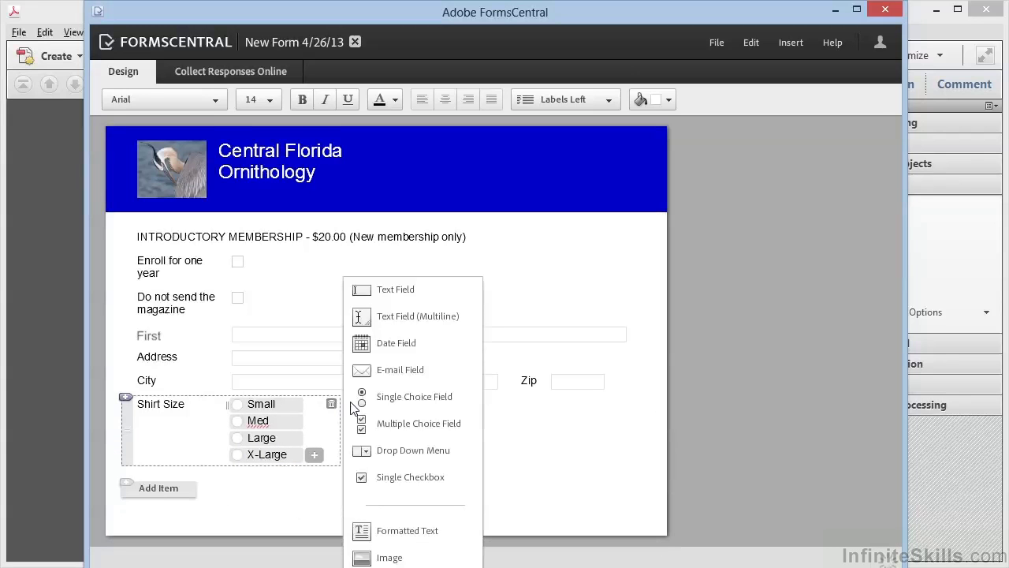
pyautogui.click(384, 451)
pyautogui.write('Shirt Style')
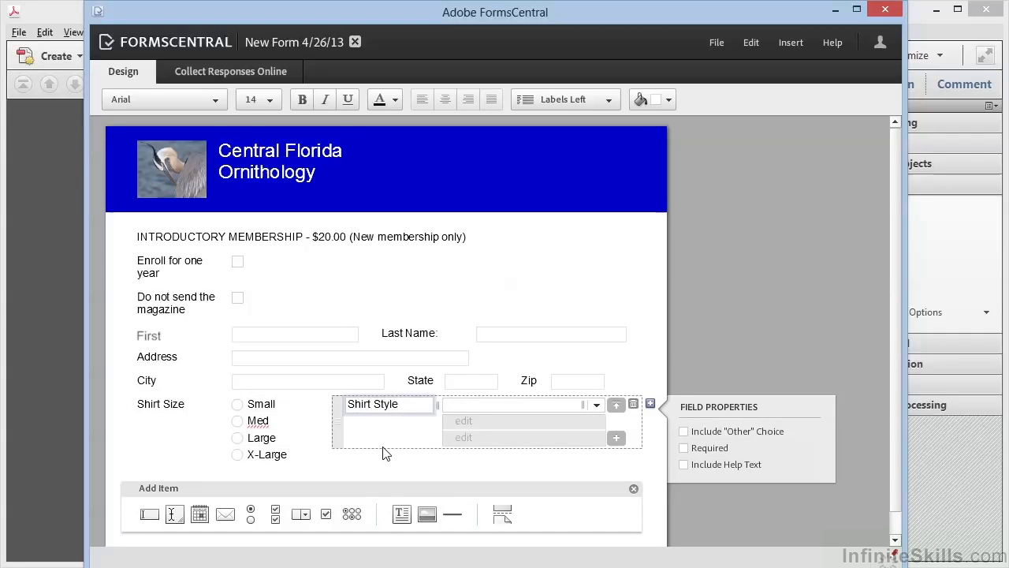
pyautogui.press('Return')
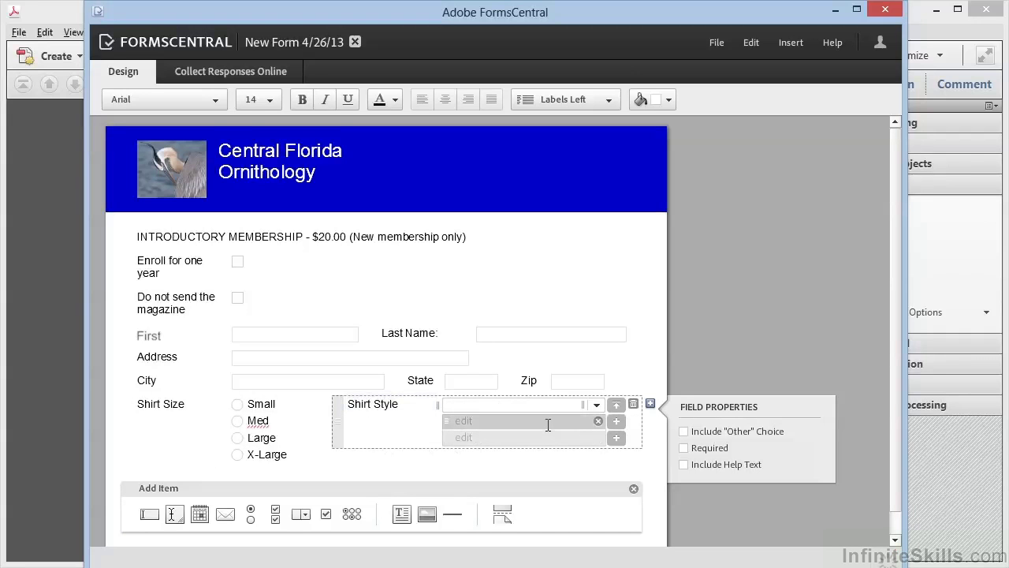
pyautogui.click(547, 423)
pyautogui.write('Ladies')
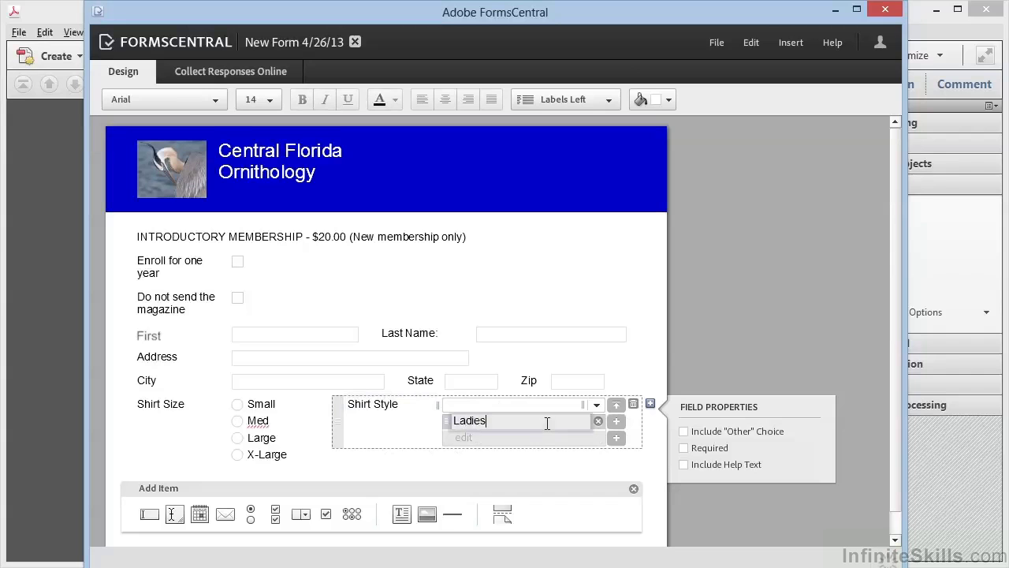
pyautogui.write("' Tee")
pyautogui.press('Return')
pyautogui.write('Men')
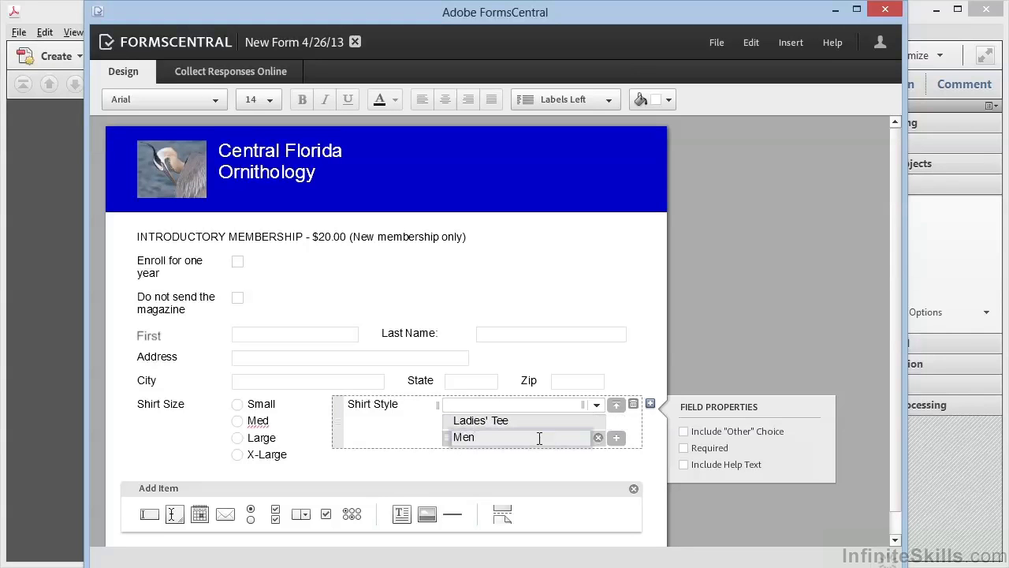
pyautogui.write("'s Tee")
pyautogui.click(617, 440)
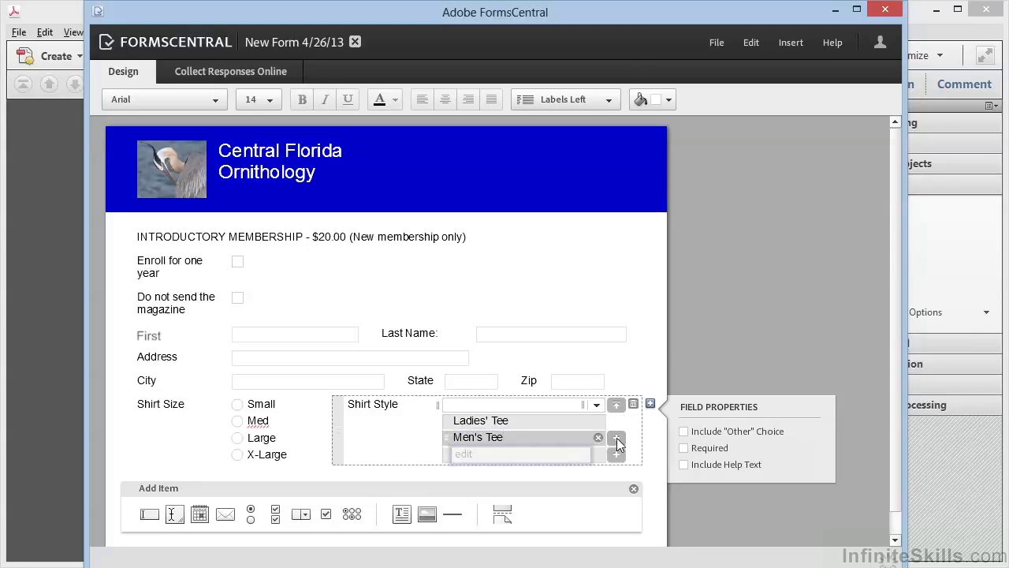
# Add the 'Polo (collar)' option, then a required 'email:' text field below the shirt questions
pyautogui.write('Polo (collar)')
pyautogui.click(575, 447)
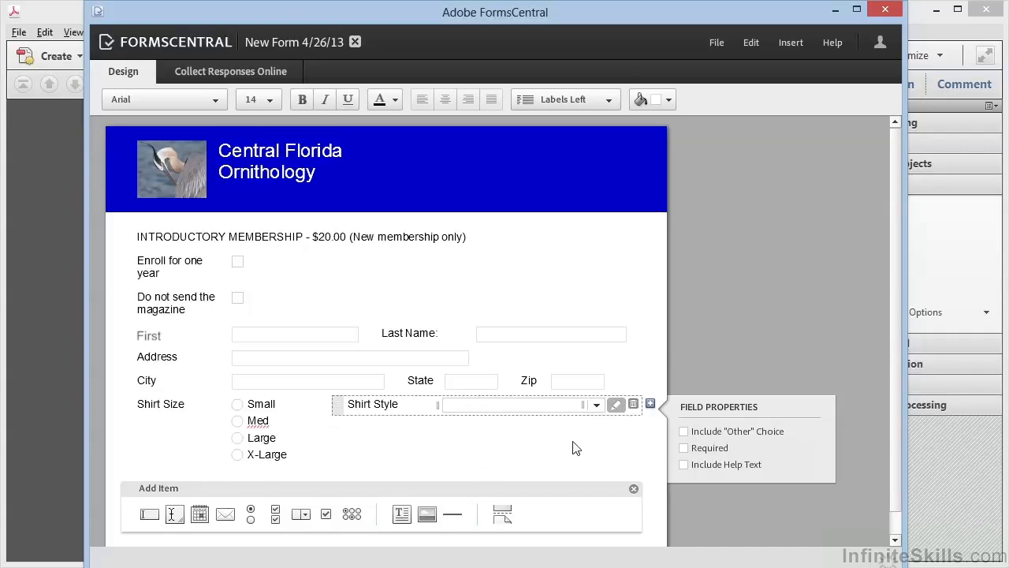
pyautogui.click(151, 515)
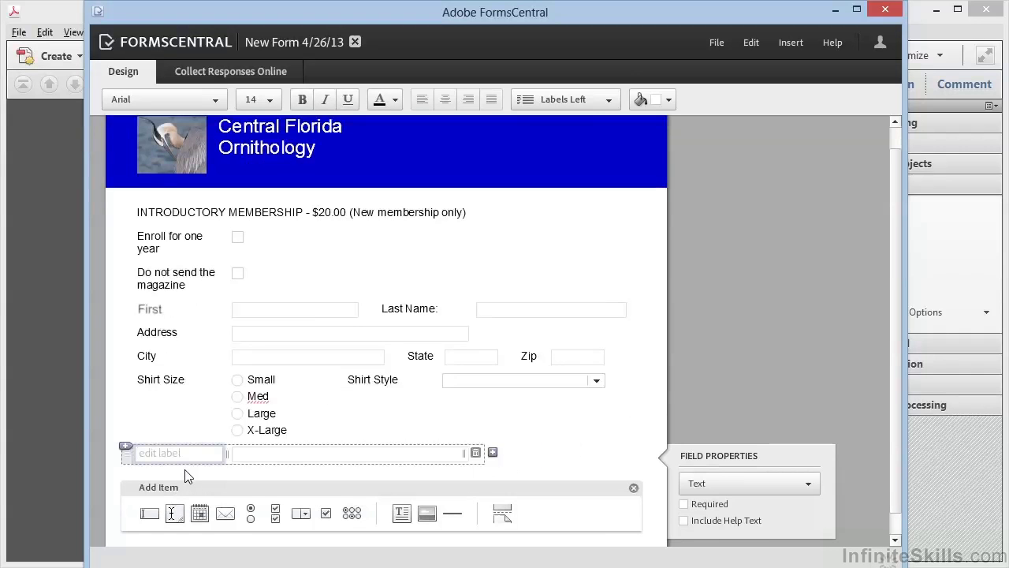
pyautogui.write('email:')
pyautogui.click(683, 504)
pyautogui.click(615, 464)
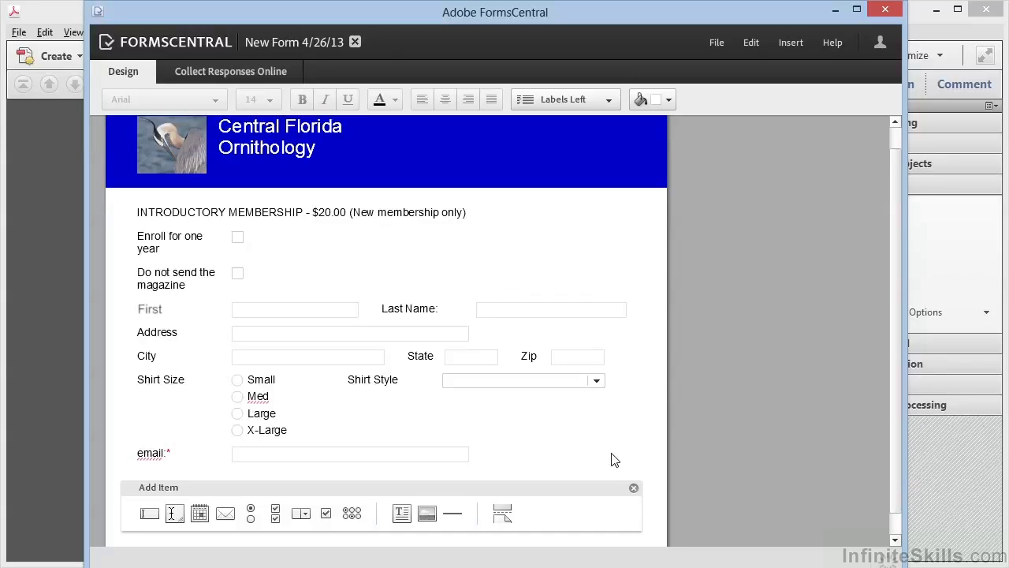
# Close the form and name it 'CFO Membership' in the My Forms list
pyautogui.click(355, 42)
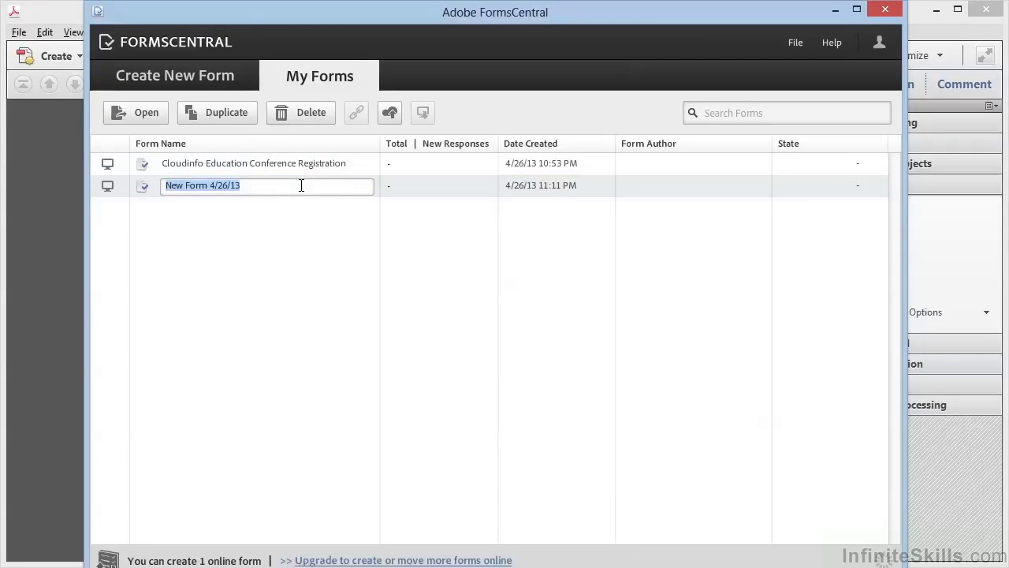
pyautogui.write('CFO')
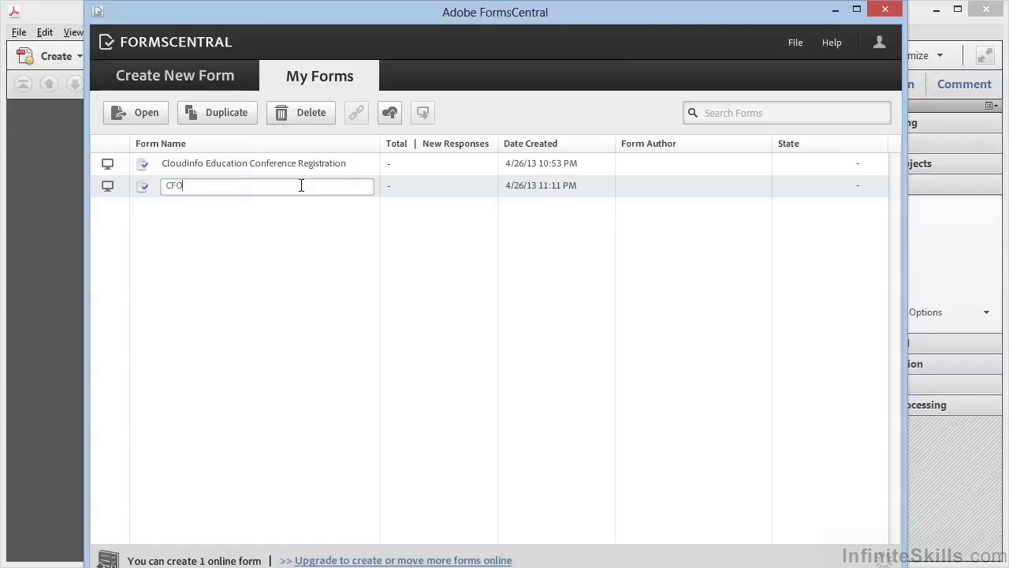
pyautogui.write(' Membership')
pyautogui.press('Return')
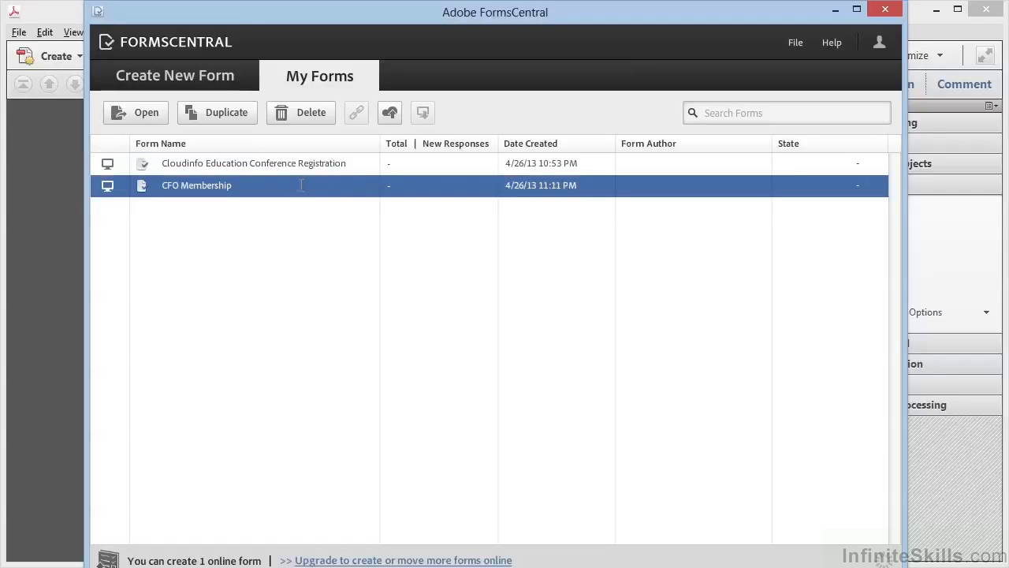